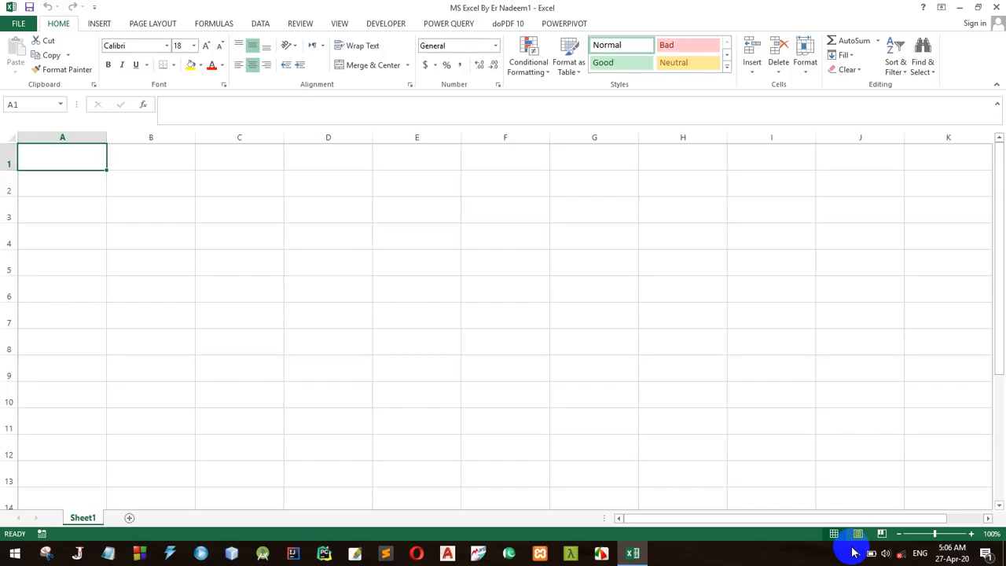
# - Enter the function names Date(), Today(), Day() and Month() as text in cells A1 to A4
pyautogui.write('Dat')
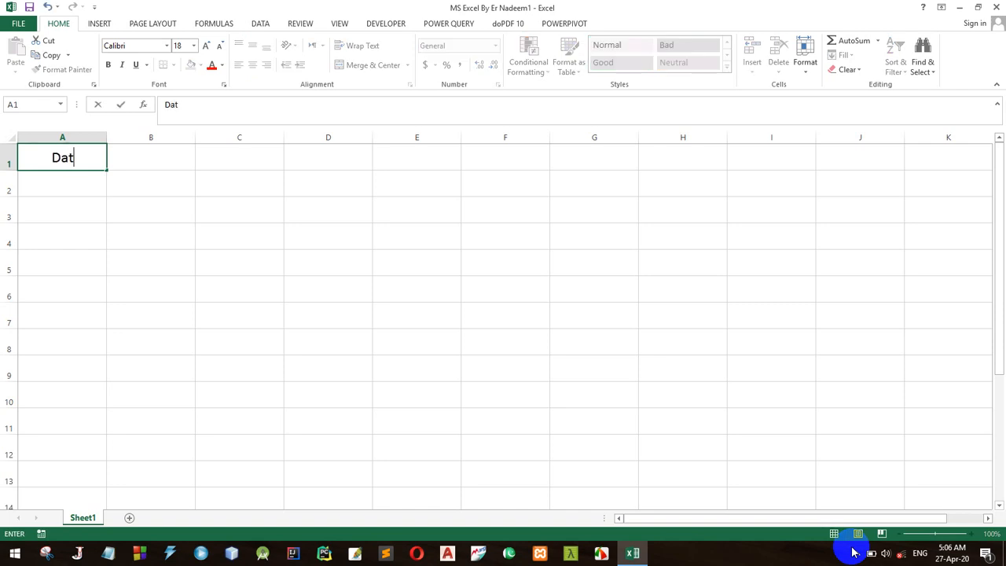
pyautogui.write('e()')
pyautogui.press('Return')
pyautogui.write('Today()')
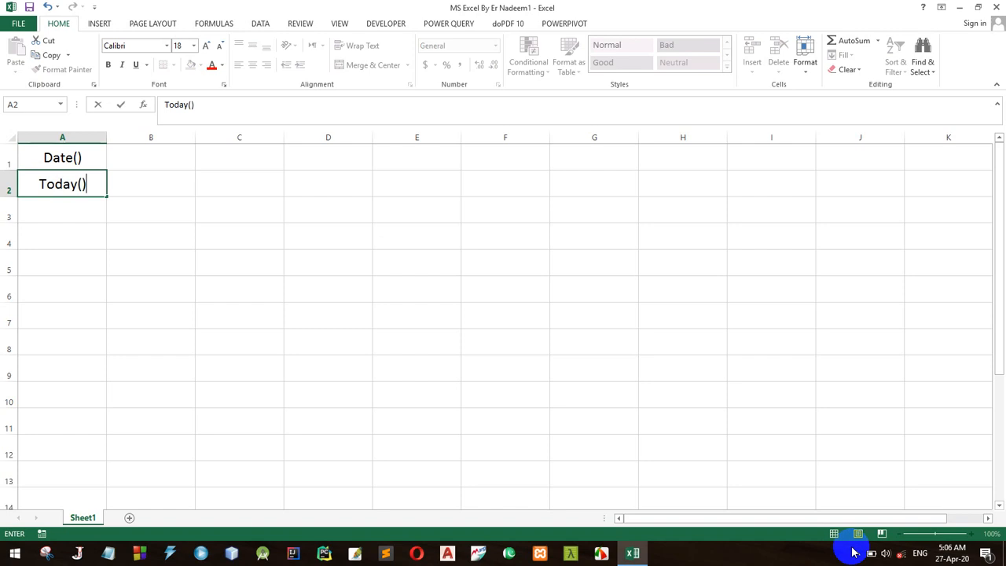
pyautogui.press('Return')
pyautogui.write('Day()')
pyautogui.press('Return')
pyautogui.write('Month()')
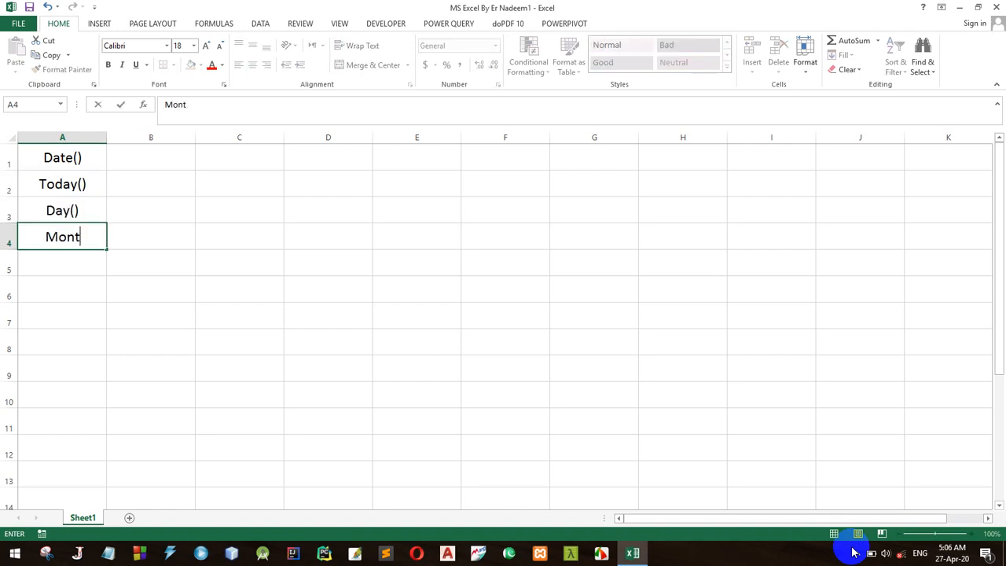
pyautogui.press('Return')
# - Enter the function names Year() and Now() as text in cells A5 and A6
pyautogui.write('Year')
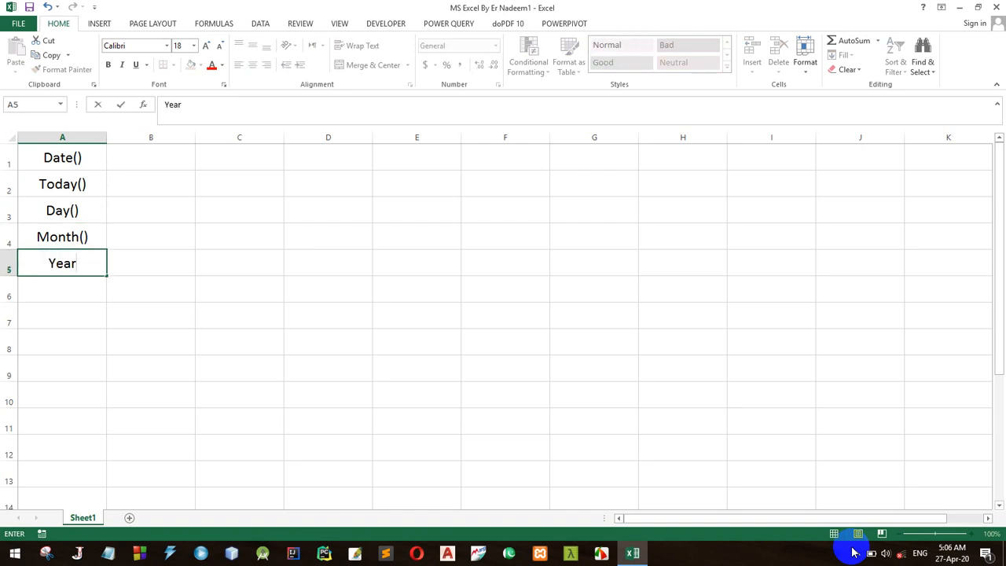
pyautogui.write('(0')
pyautogui.press('Return')
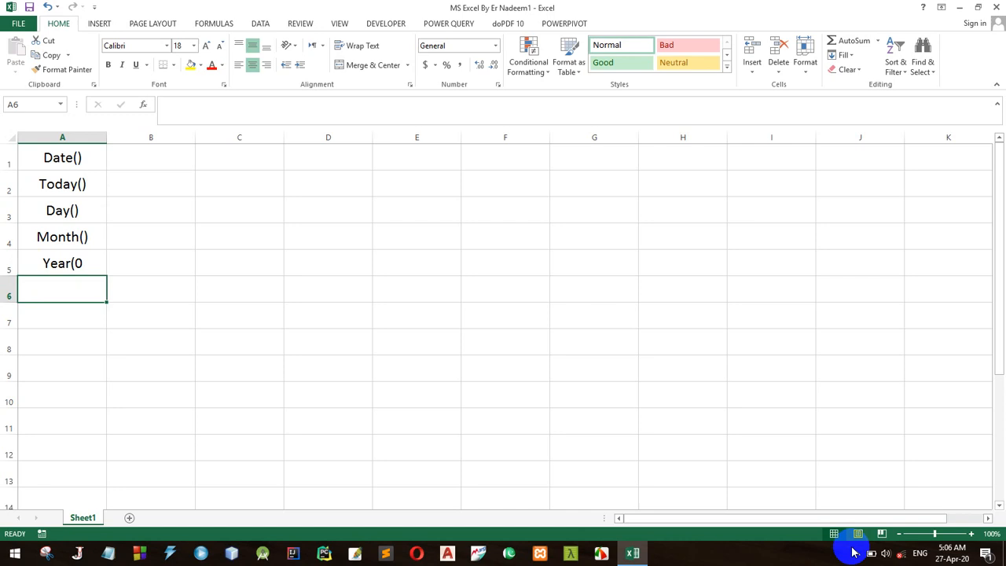
pyautogui.press('Up')
pyautogui.write('Ye')
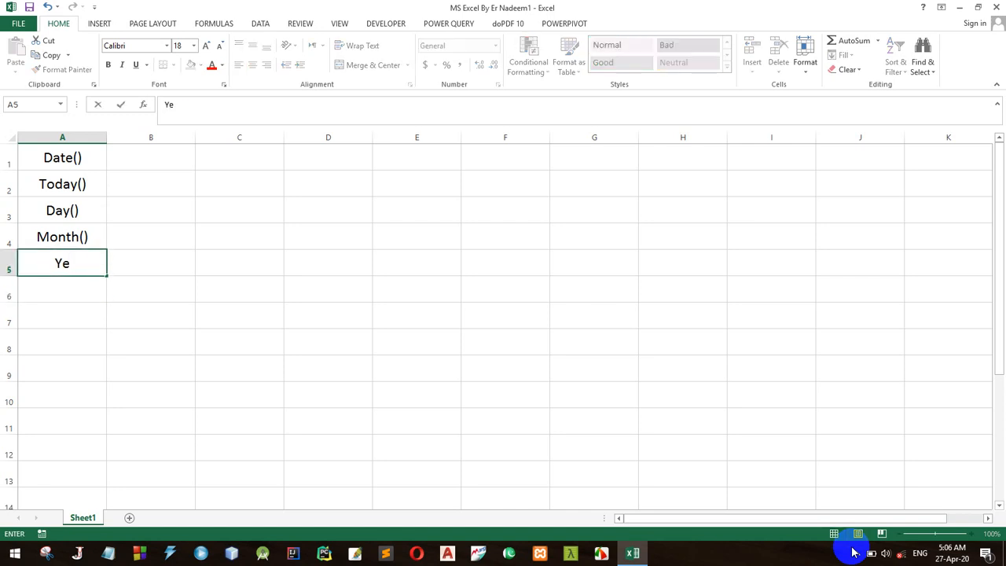
pyautogui.write('ar()')
pyautogui.press('Return')
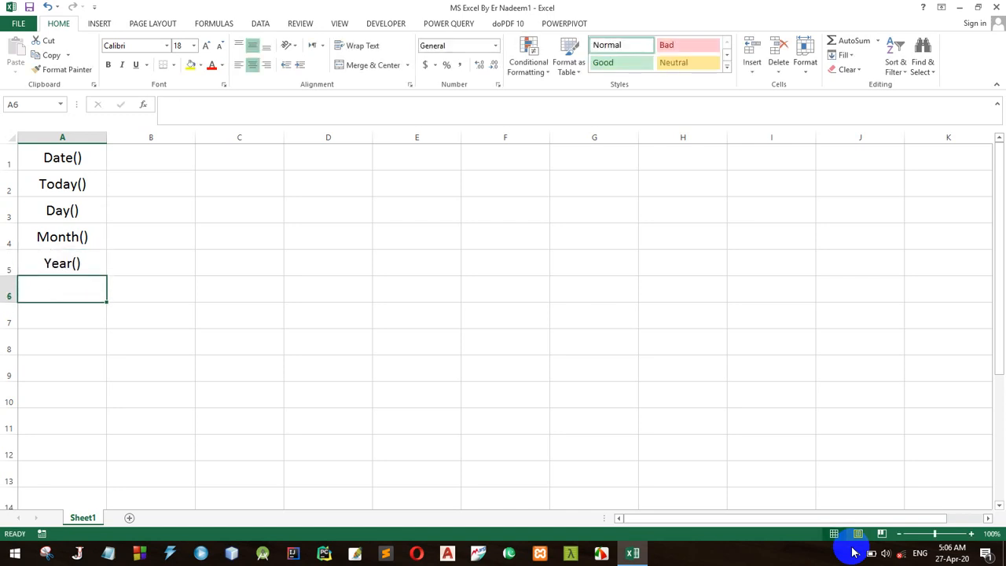
pyautogui.write('Now()')
pyautogui.press('Return')
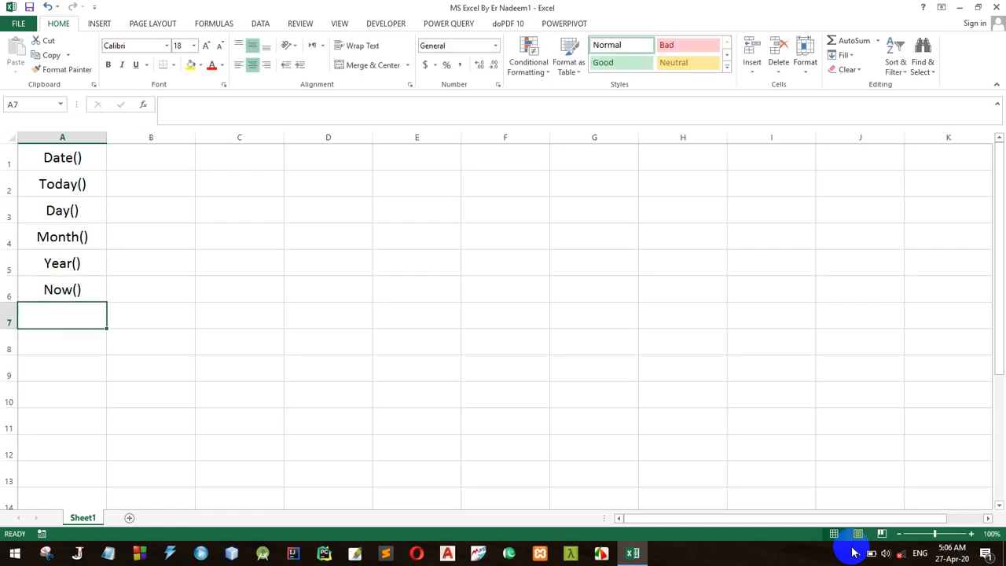
# - Enter the function names Second(), Minute() and Hour() as text in cells A7 to A9
pyautogui.write('Secon')
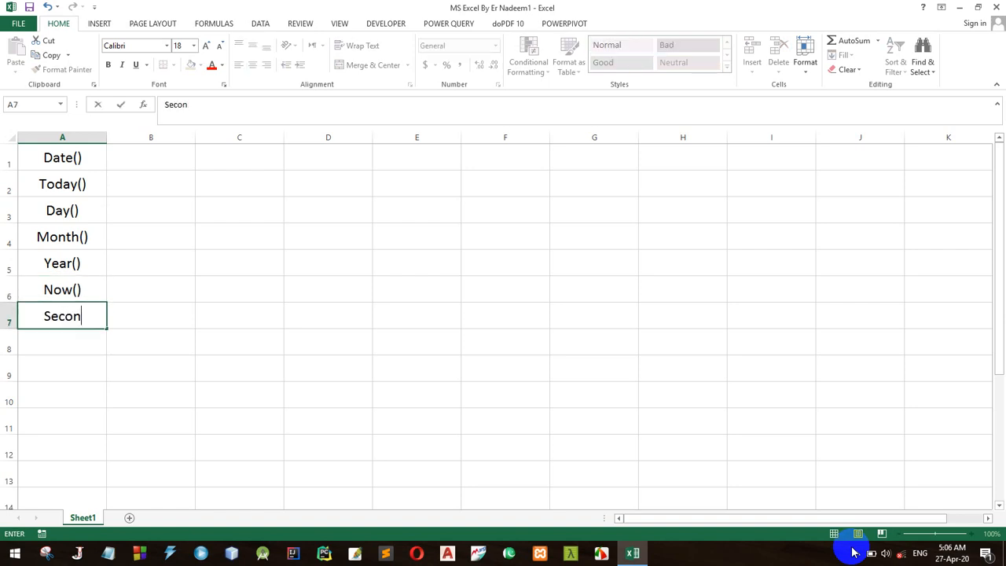
pyautogui.write('d()')
pyautogui.press('Return')
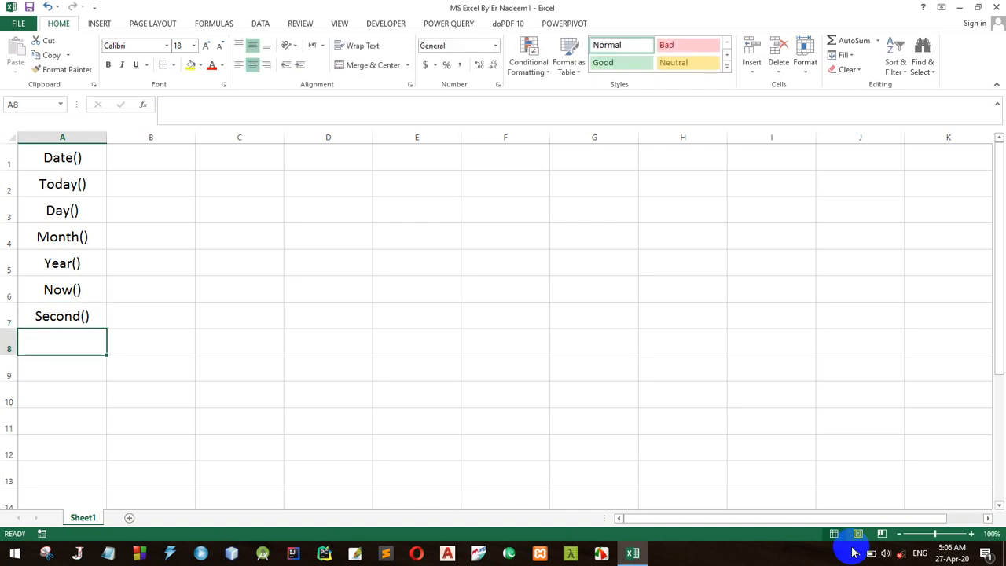
pyautogui.write('Minute()')
pyautogui.press('Return')
pyautogui.write('Hour(')
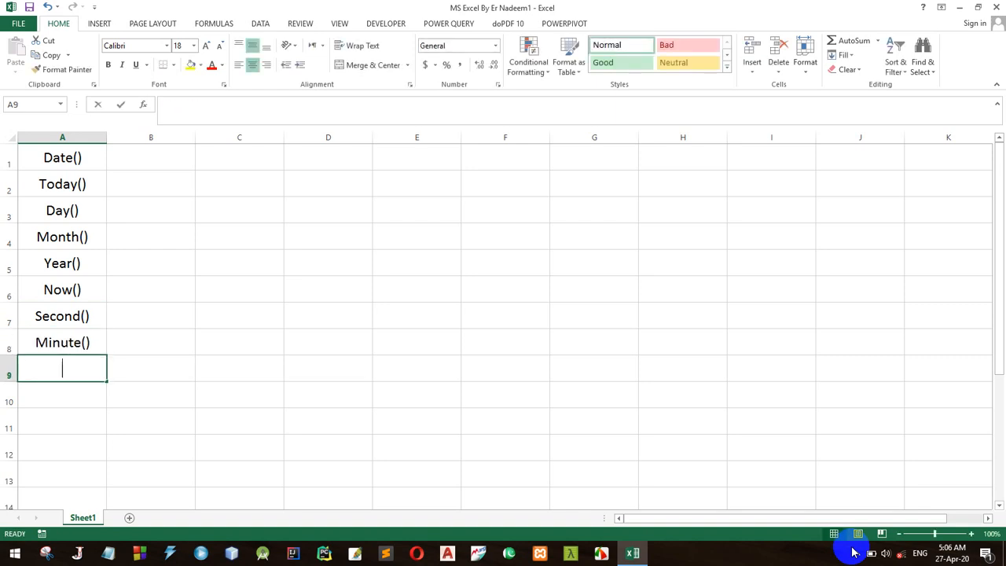
pyautogui.write(')')
pyautogui.press('Return')
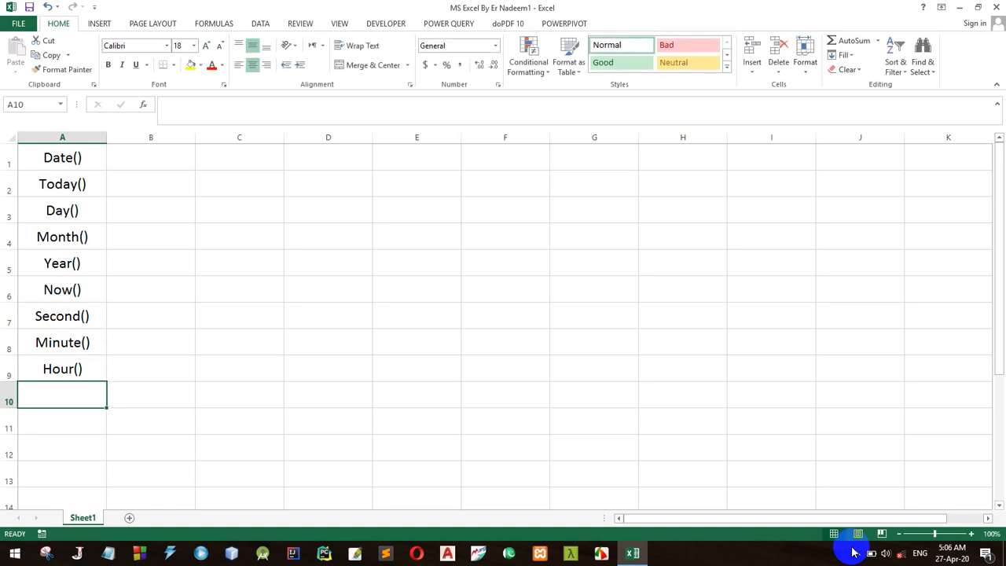
# - Enter the column headings Day, Month and Year in cells D1 to F1
pyautogui.click(129, 165)
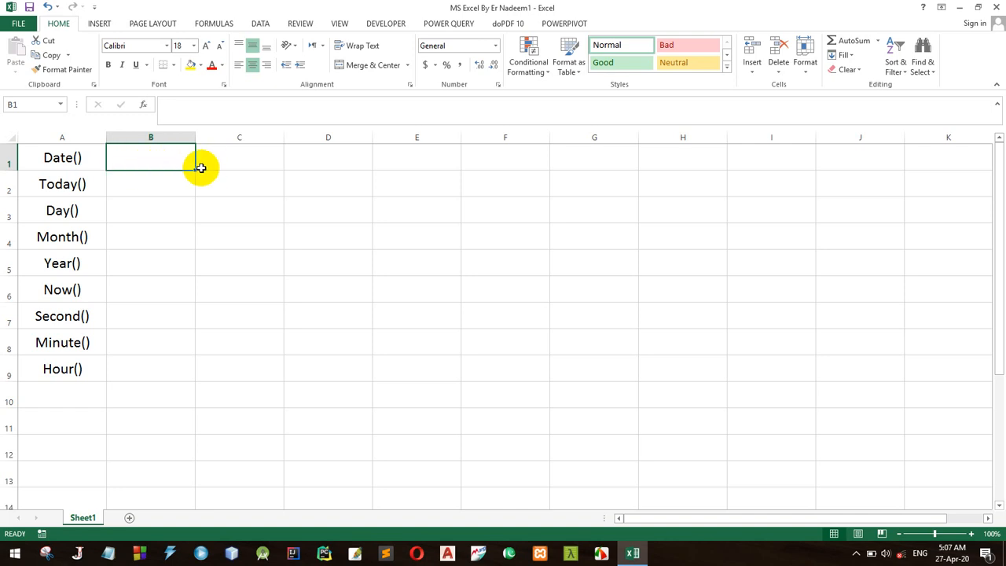
pyautogui.click(324, 161)
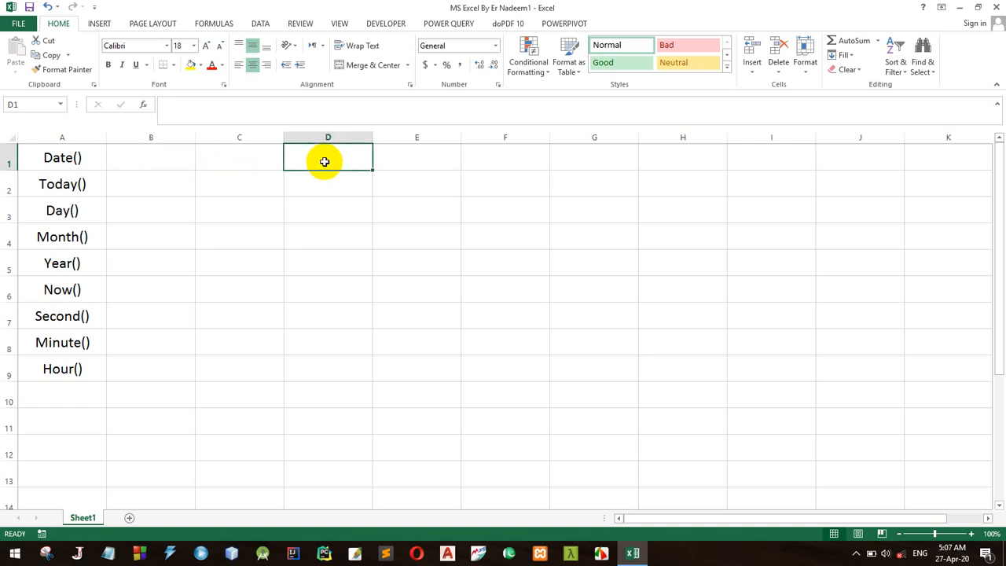
pyautogui.write('Day')
pyautogui.press('Tab')
pyautogui.write('Month')
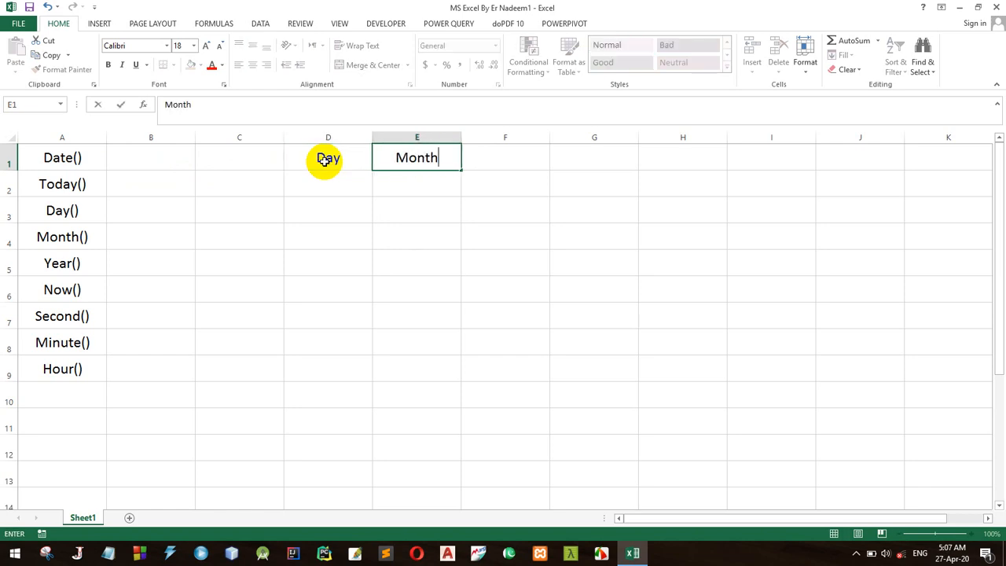
pyautogui.press('Tab')
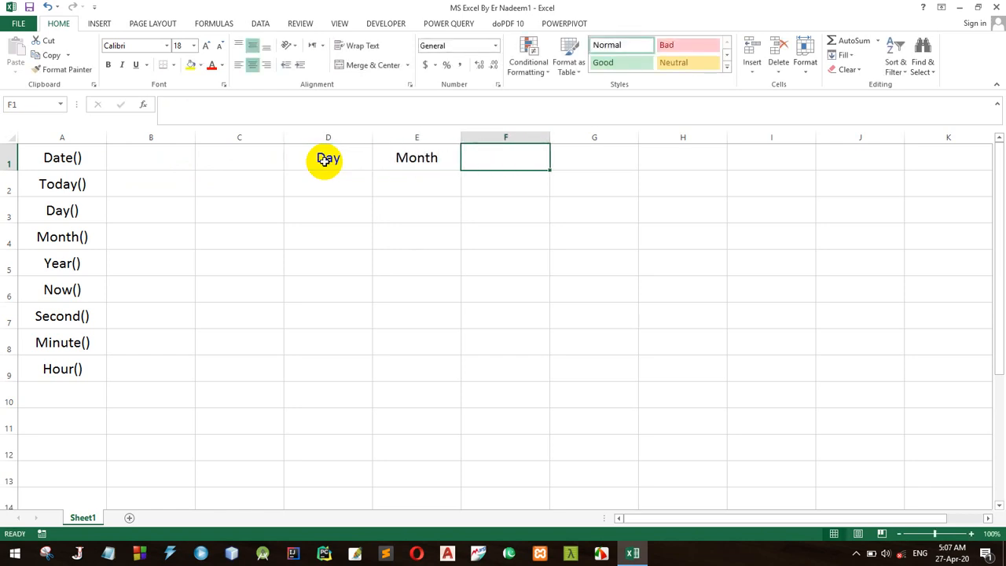
pyautogui.write('hy')
pyautogui.press('BackSpace')
pyautogui.press('BackSpace')
pyautogui.write('Ya')
pyautogui.press('BackSpace')
pyautogui.write('ear')
pyautogui.press('Tab')
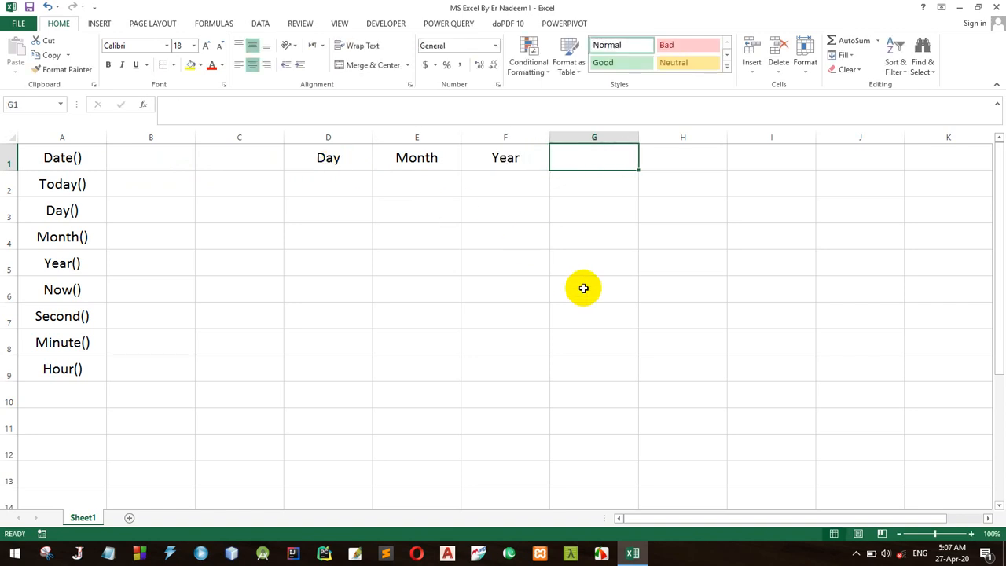
# - Enter the column heading Date in cell G1
pyautogui.write('Datae')
pyautogui.press('Return')
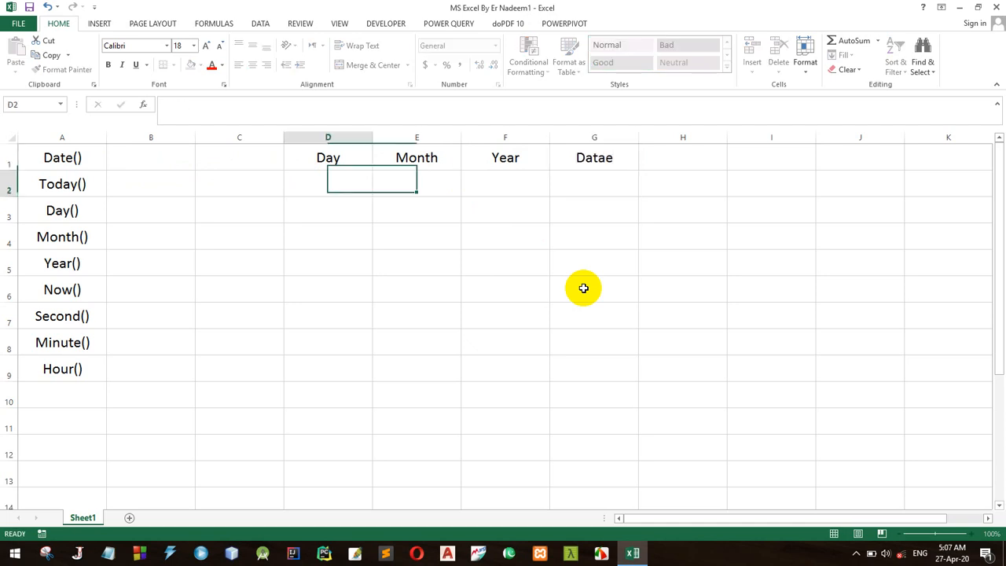
pyautogui.click(606, 168)
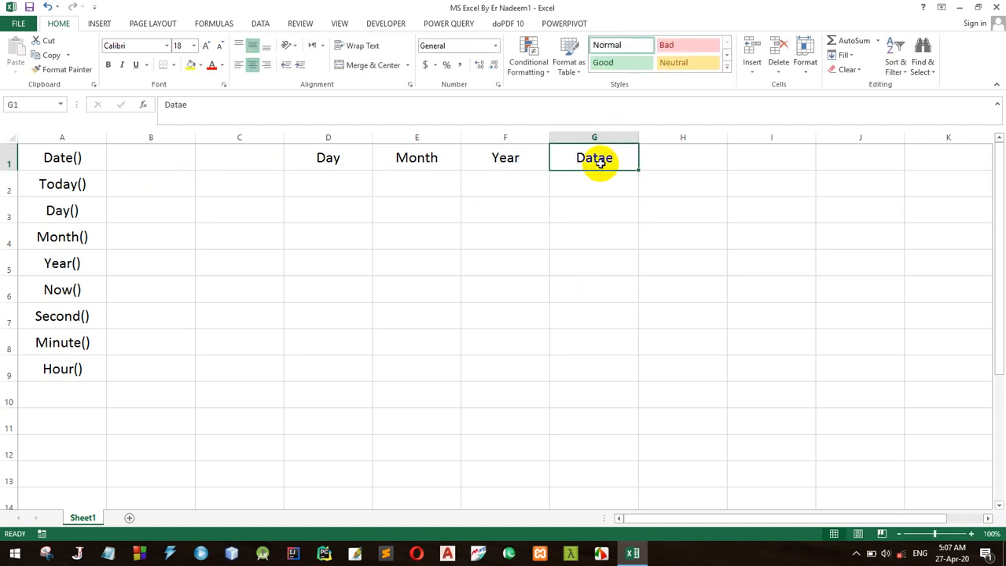
pyautogui.write('Date')
pyautogui.press('Return')
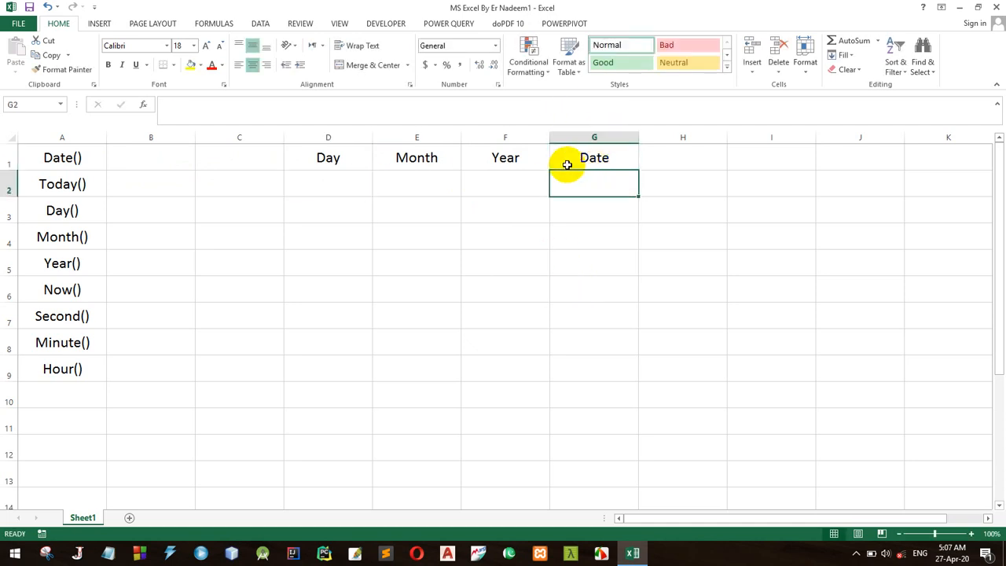
# - Enter 27, 4 and 2020 under the Day, Month and Year headings in cells D2 to F2
pyautogui.click(331, 177)
pyautogui.write('27')
pyautogui.press('Tab')
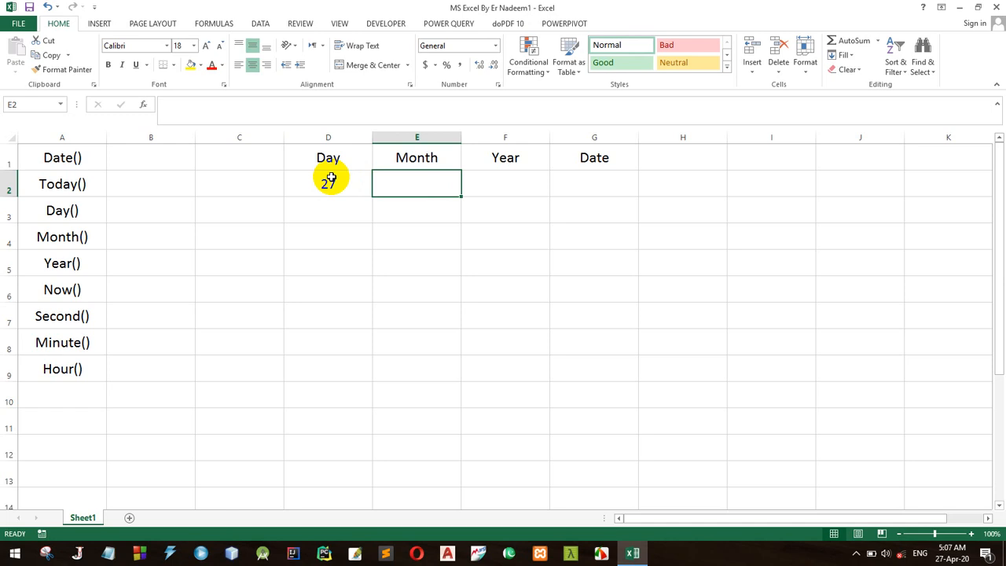
pyautogui.write('4')
pyautogui.press('Tab')
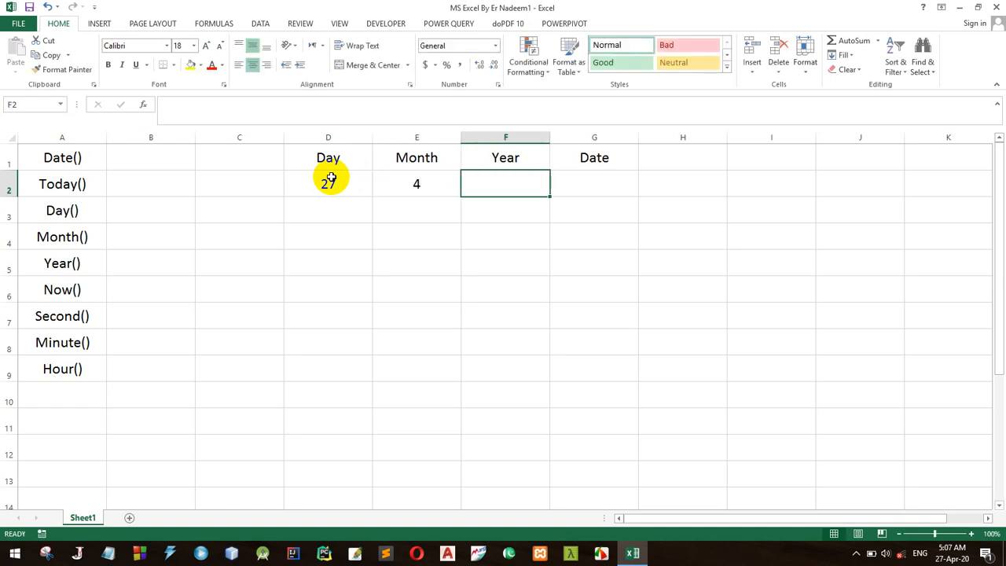
pyautogui.write('2020')
pyautogui.press('Tab')
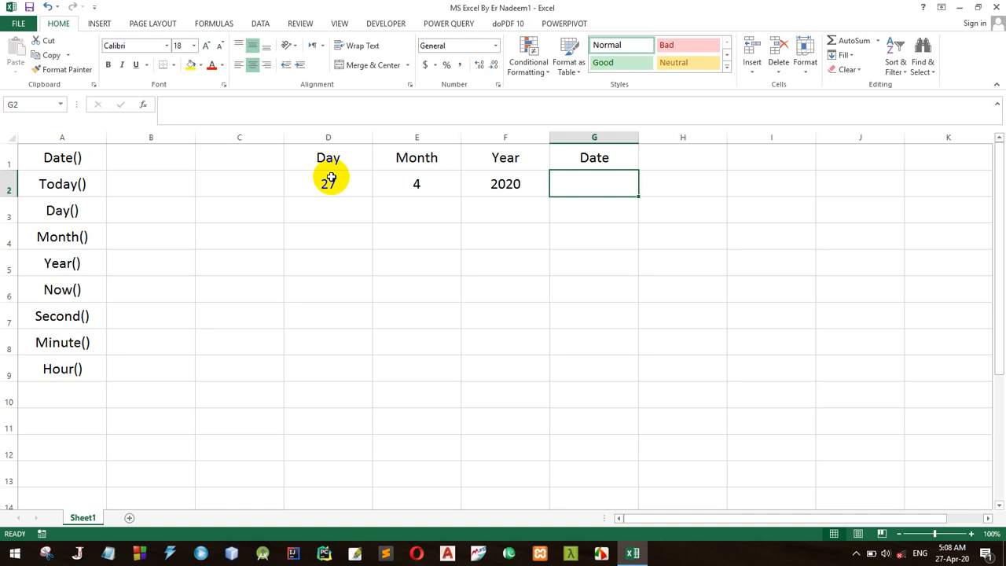
# - Join the day, month and year in cell G2 with the formula =CONCATENATE(D2,E2,F2)
pyautogui.write('=')
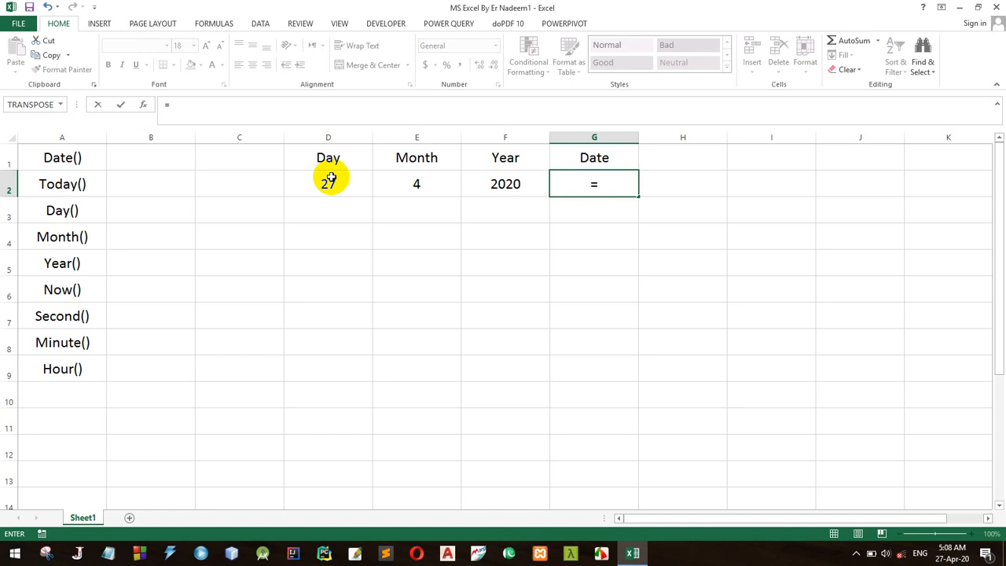
pyautogui.write('con')
pyautogui.press('Tab')
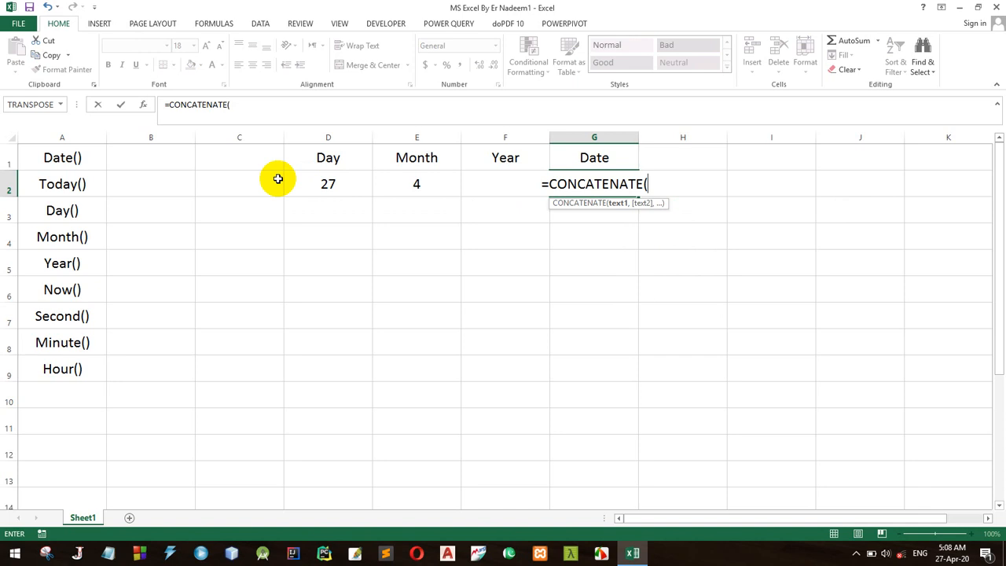
pyautogui.click(328, 184)
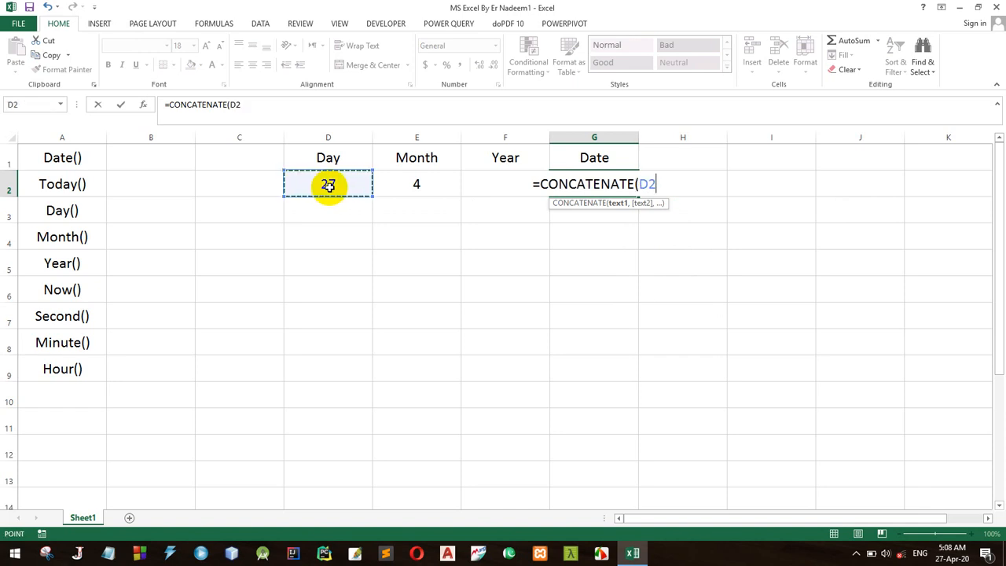
pyautogui.write(',')
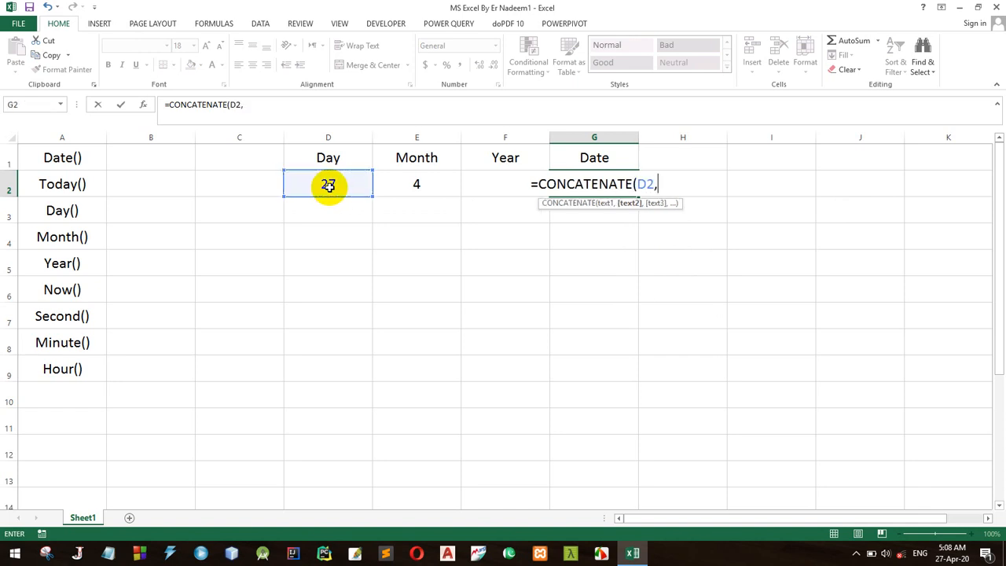
pyautogui.click(390, 183)
pyautogui.write(',')
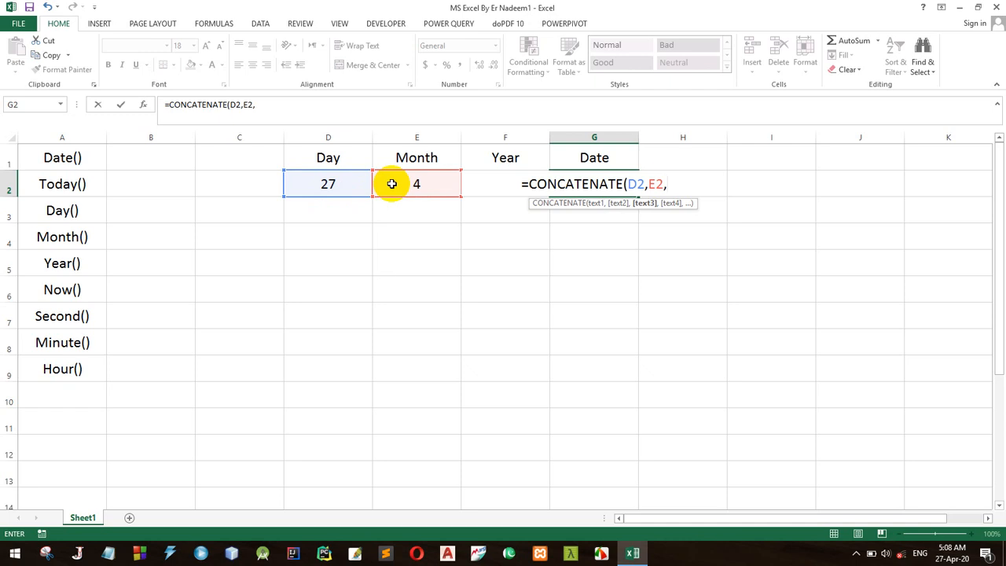
pyautogui.write('f')
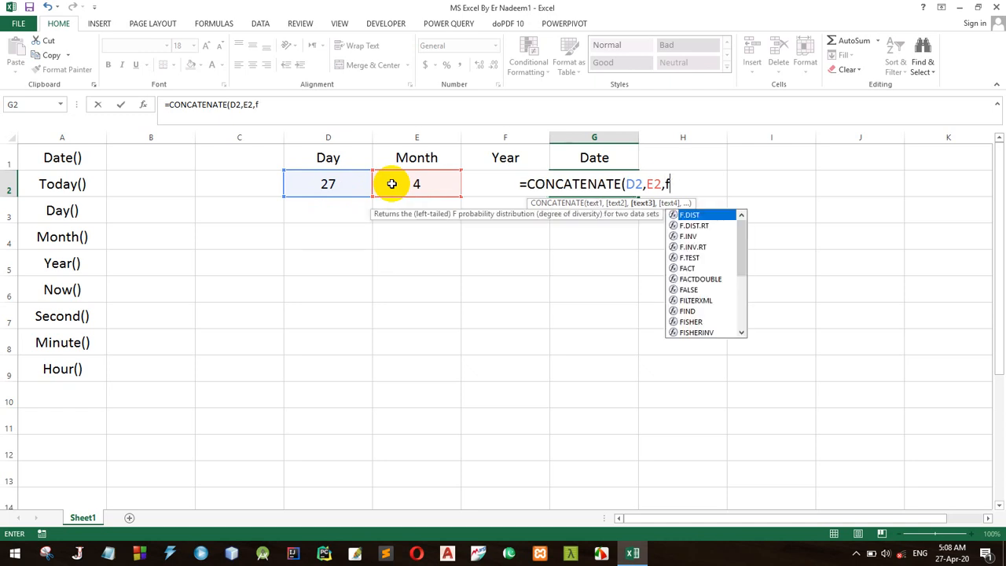
pyautogui.write('2)')
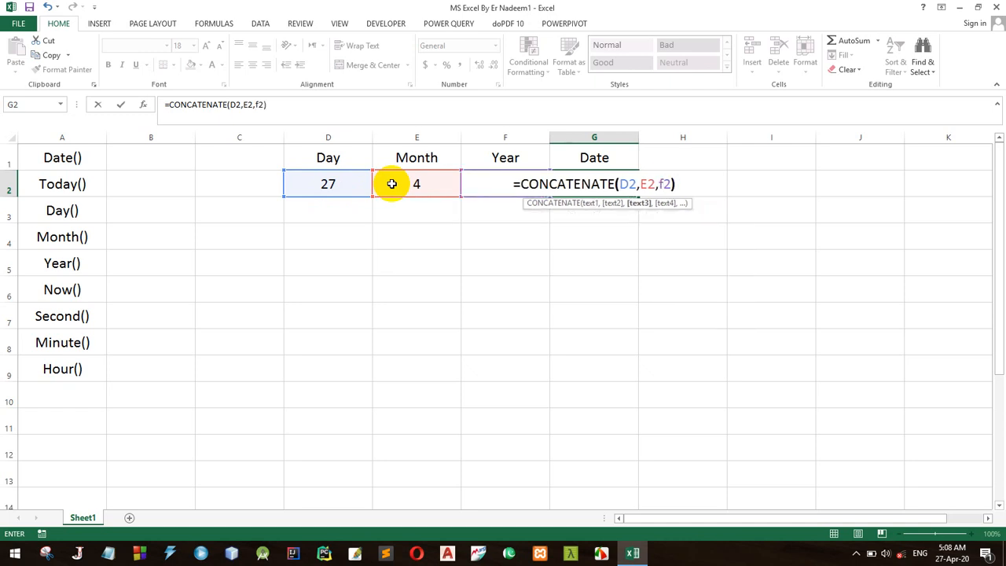
pyautogui.press('Return')
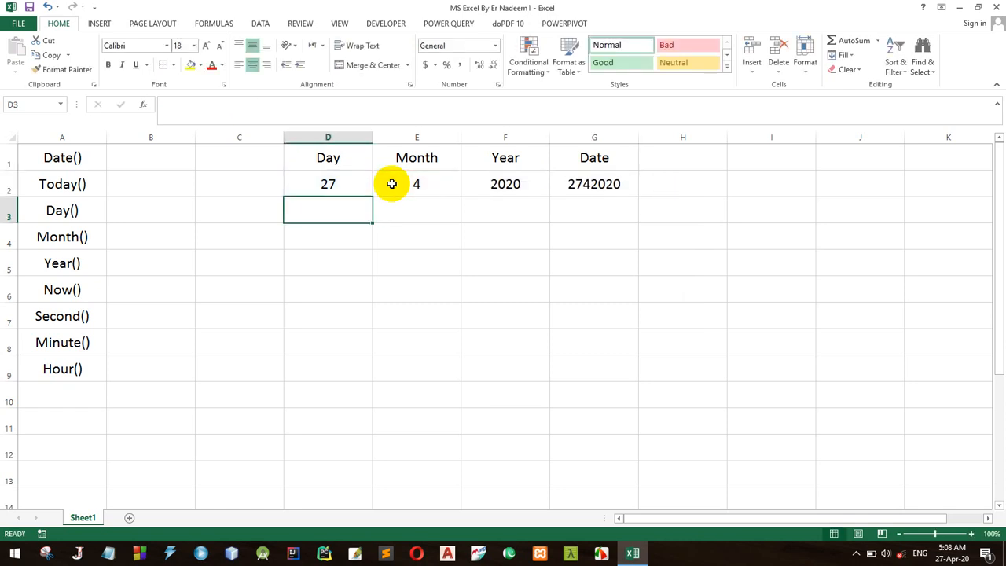
# - Add slash separators to the formula in cell G2, making it =CONCATENATE(D2,"/",E2,"/",F2)
pyautogui.click(613, 179)
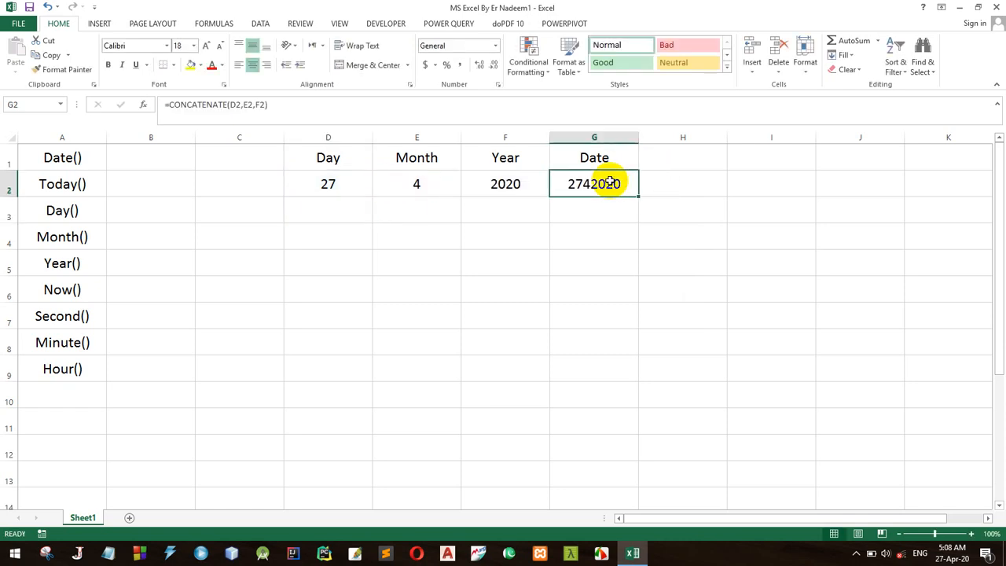
pyautogui.click(242, 104)
pyautogui.write(',"/"')
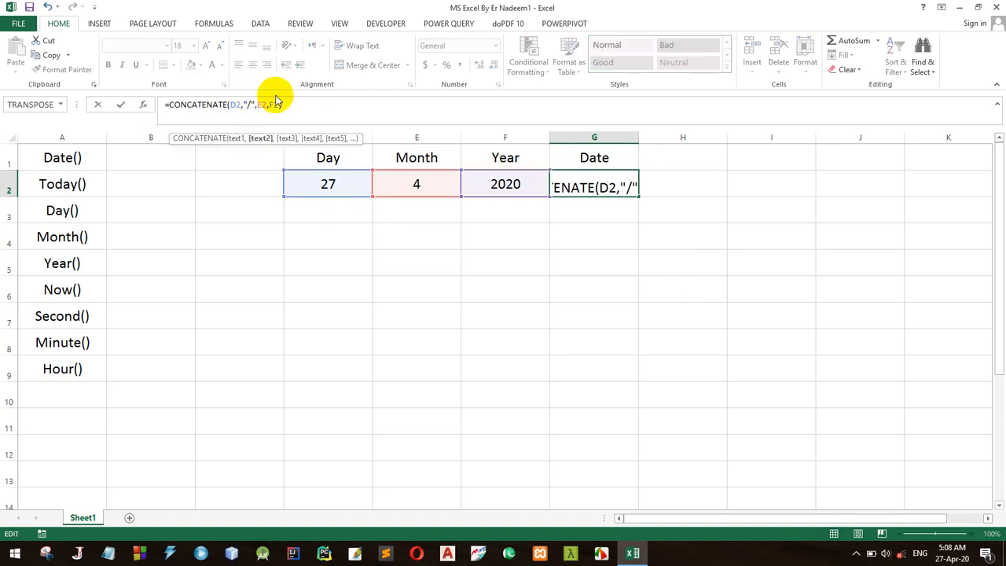
pyautogui.click(267, 104)
pyautogui.write('"/"')
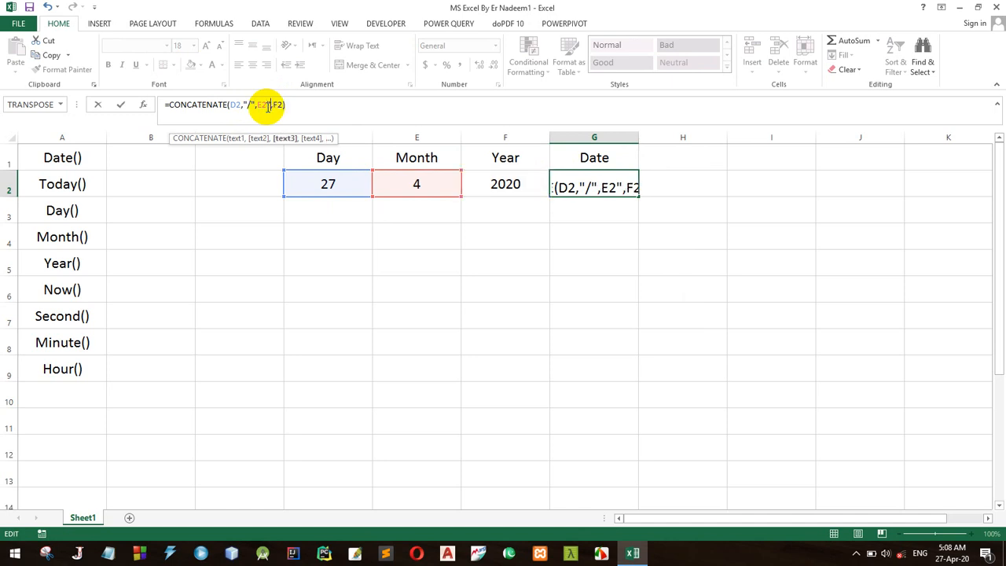
pyautogui.click(266, 104)
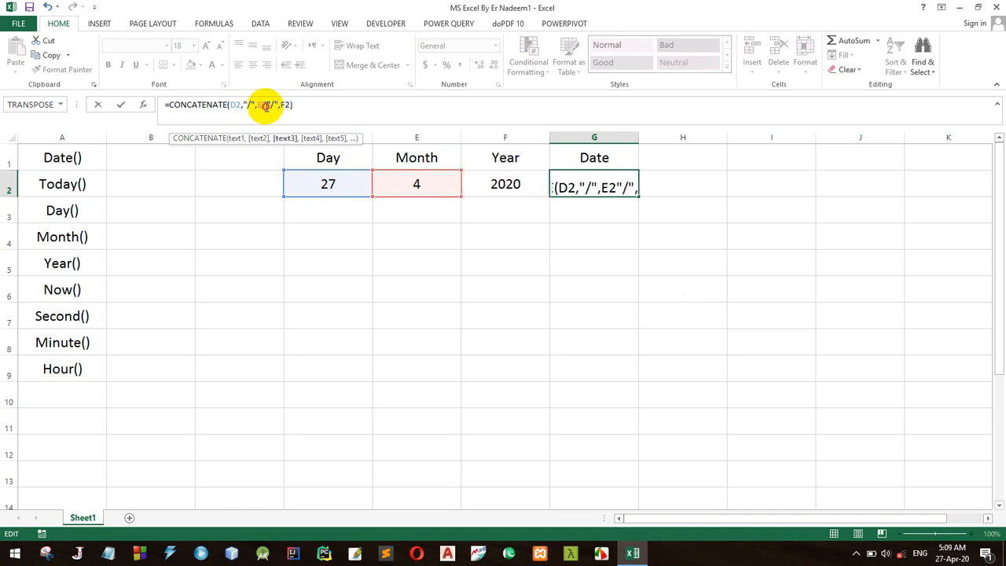
pyautogui.write(',')
pyautogui.press('Return')
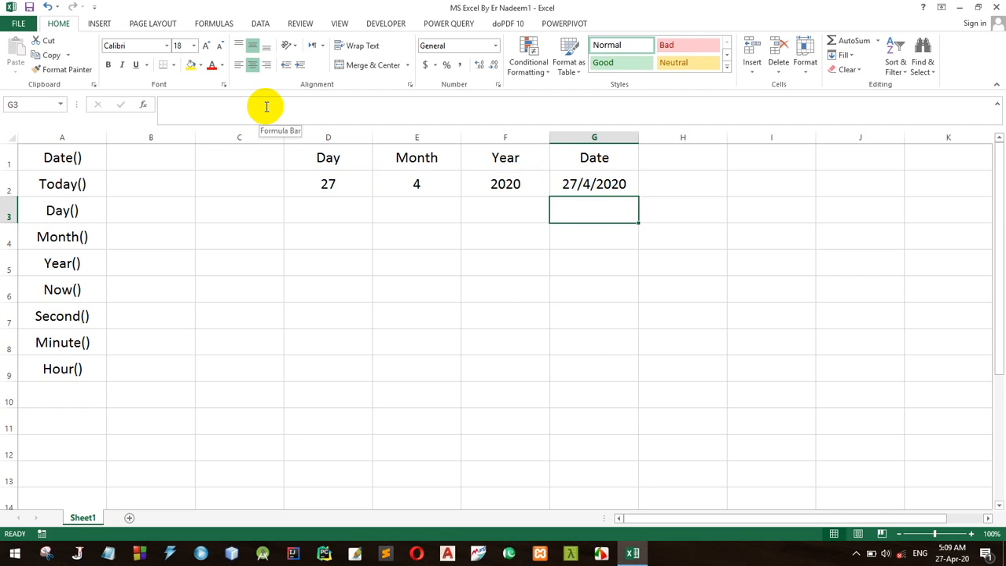
# - Change the day value in cell D2 to 32
pyautogui.click(343, 183)
pyautogui.write('32')
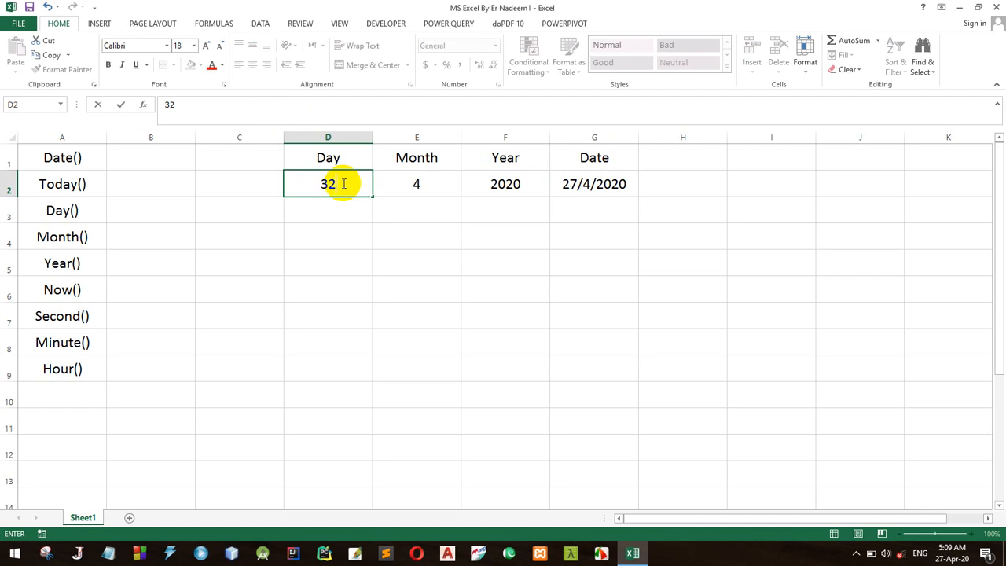
pyautogui.press('Return')
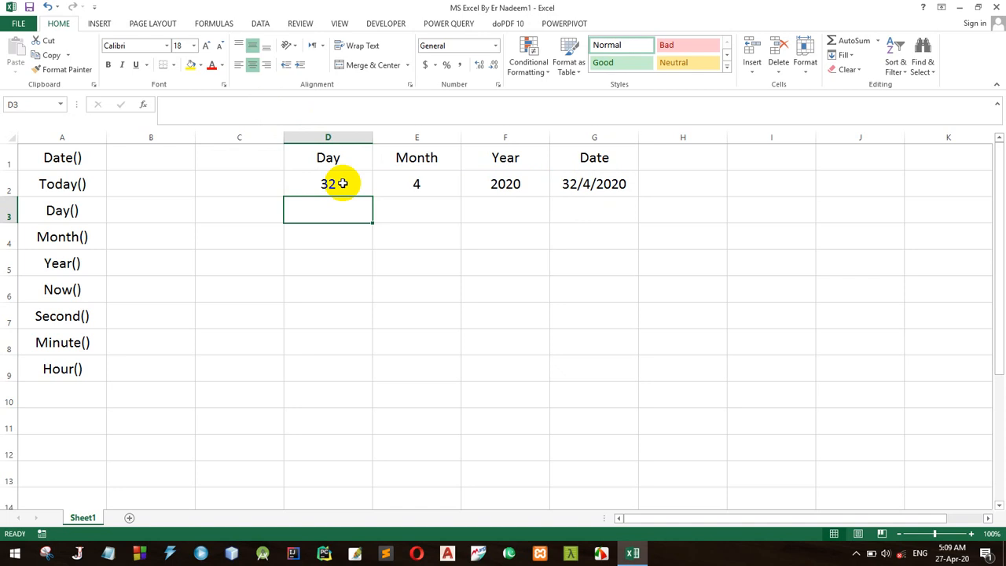
# - Replace the formula in cell G2 with =DATE(F2,E2,D2) to build the date from the year, month and day cells
pyautogui.click(587, 185)
pyautogui.write('=date')
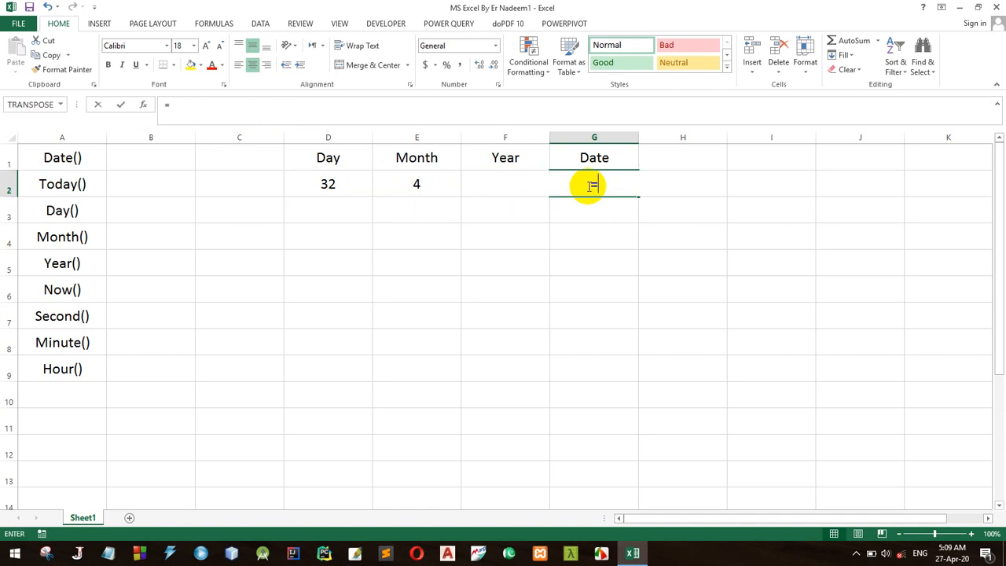
pyautogui.press('Tab')
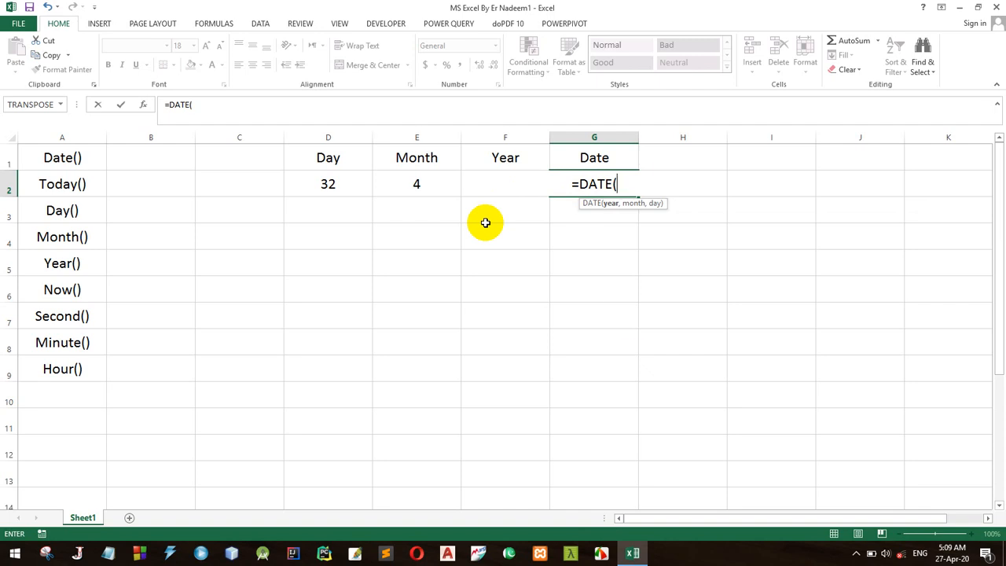
pyautogui.write('f2,')
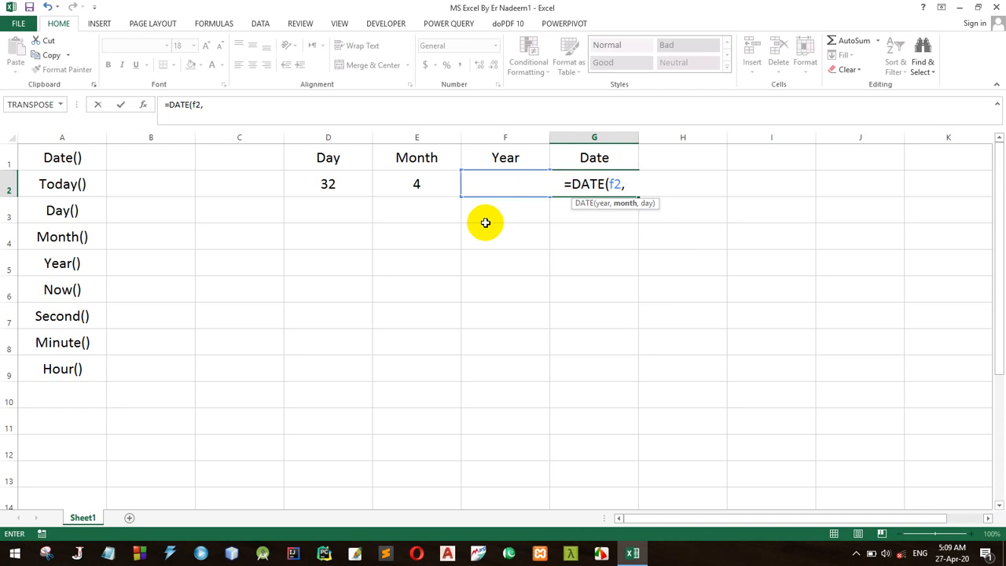
pyautogui.write('e2,')
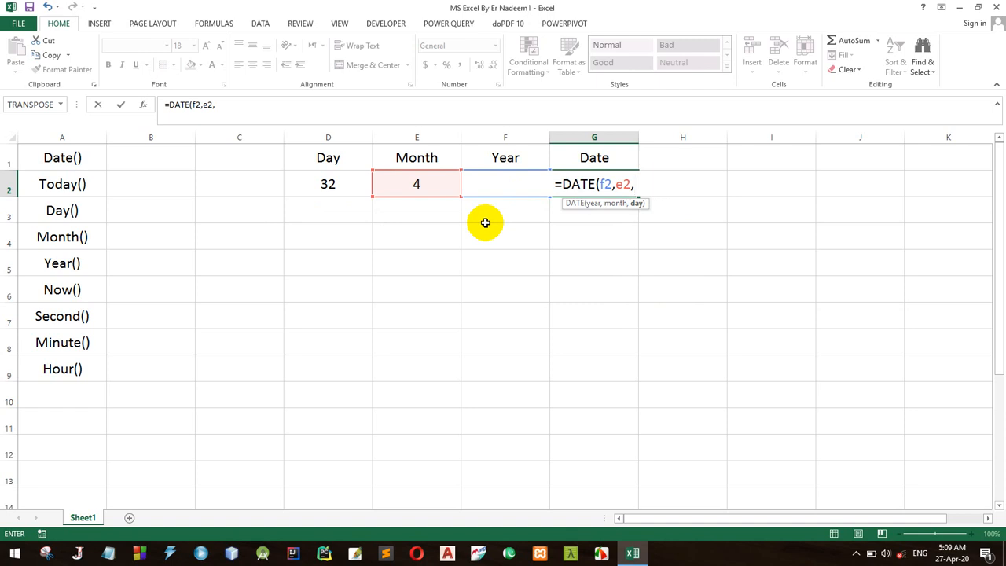
pyautogui.write('d2)')
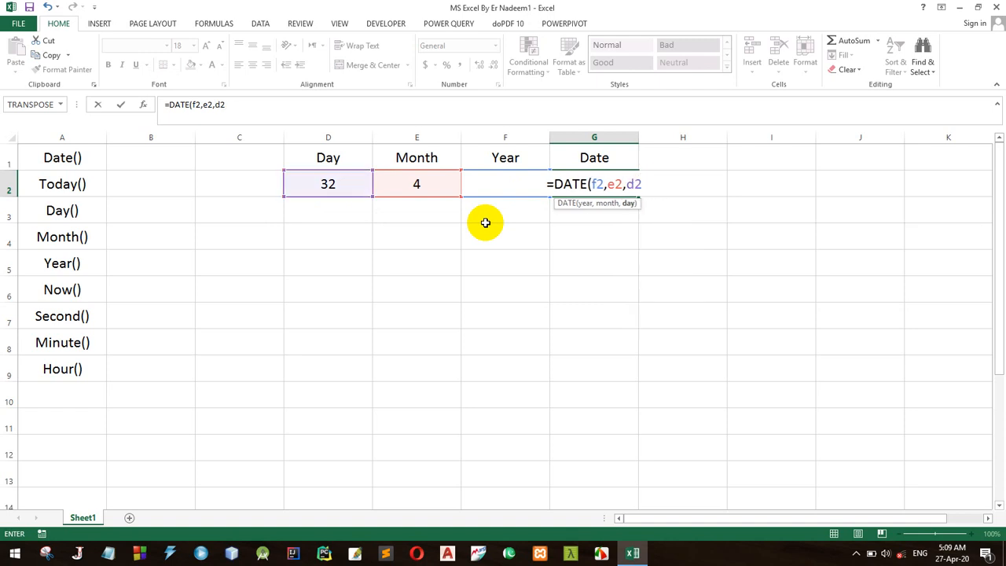
pyautogui.press('Return')
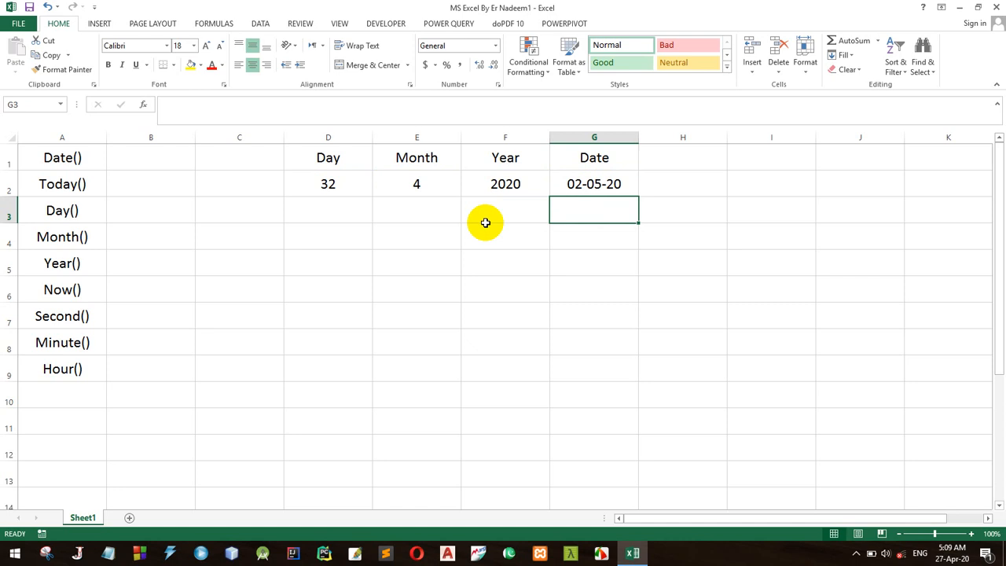
# - Insert the current date as a fixed value in cell F5 and the current time in cell F6
pyautogui.click(63, 185)
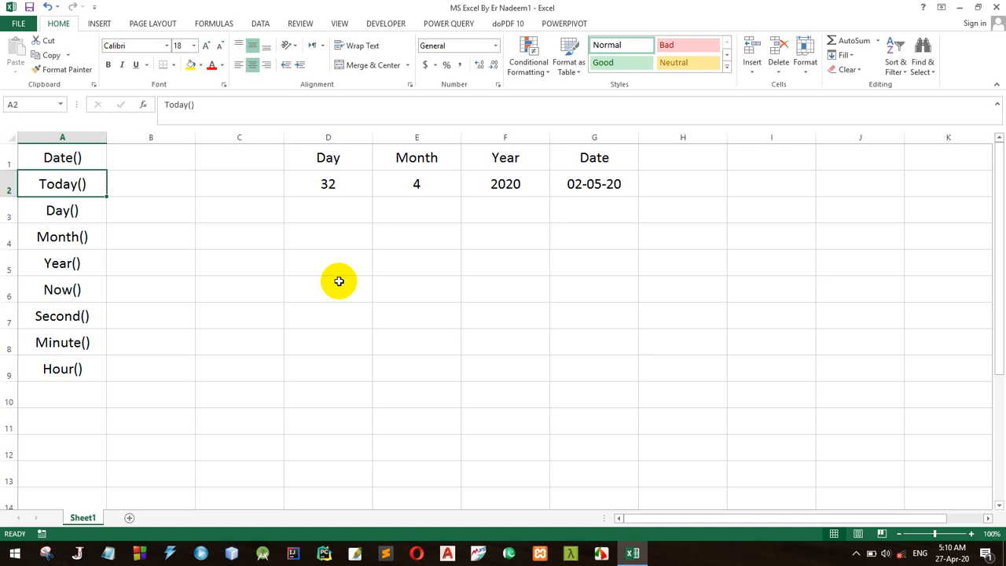
pyautogui.click(527, 260)
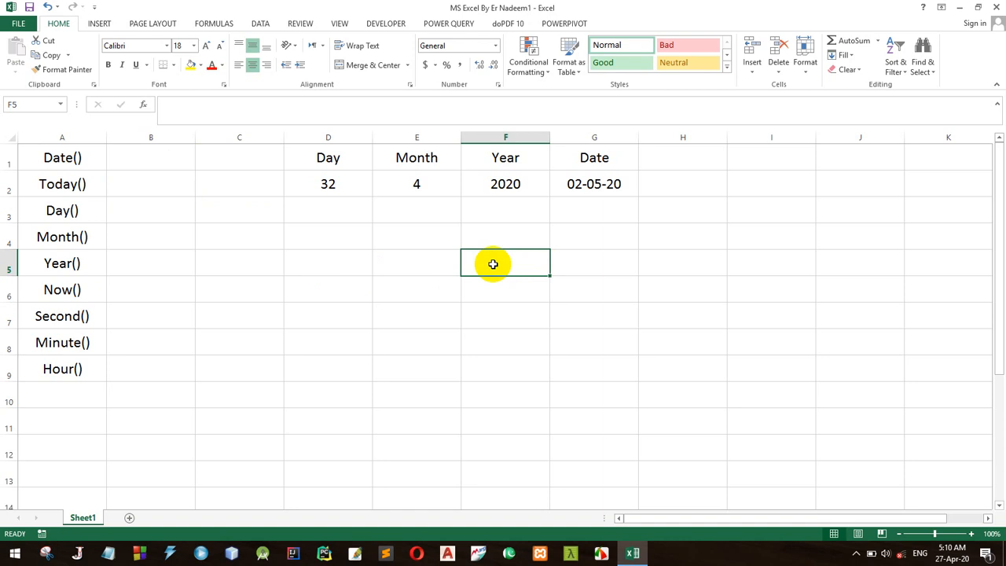
pyautogui.hotkey('ctrl', ';')
pyautogui.press('Return')
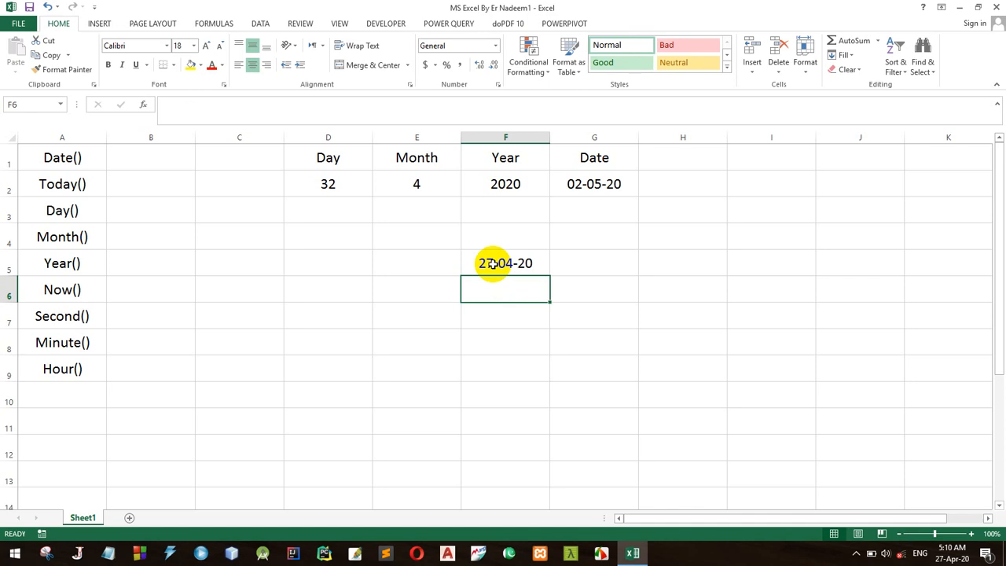
pyautogui.hotkey('ctrl', 'shift', ';')
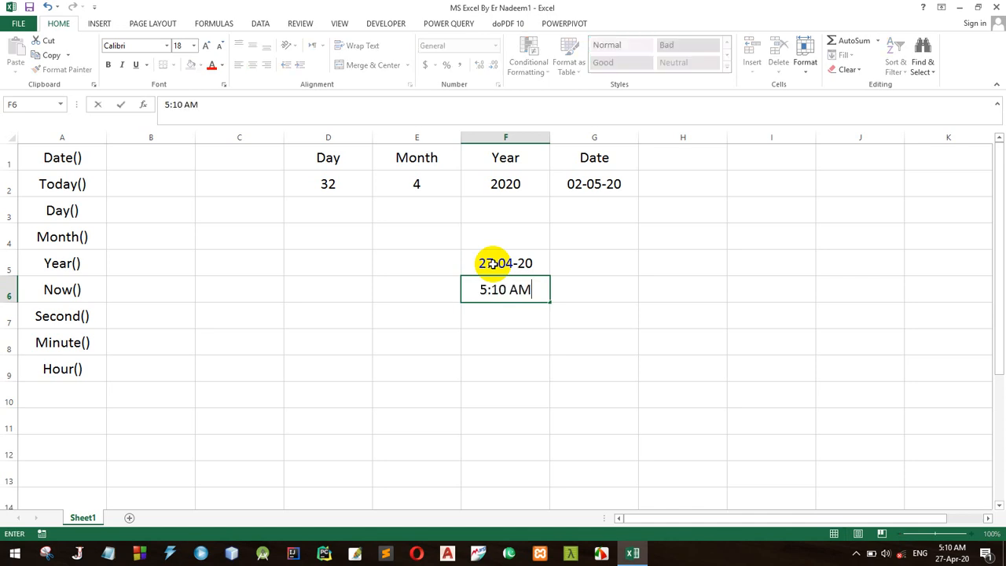
pyautogui.press('Return')
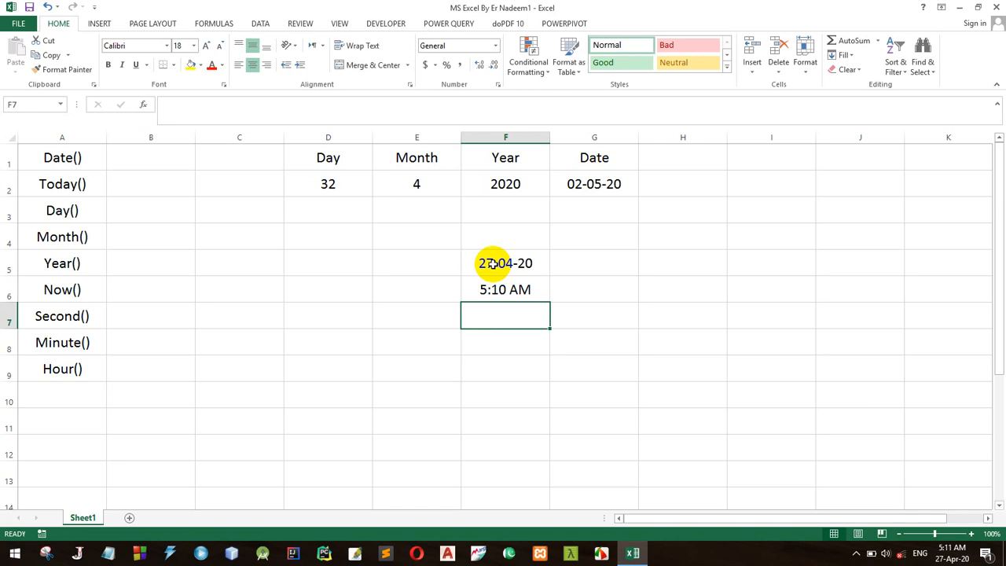
# - Enter the formula =TODAY() in cell G5
pyautogui.click(615, 263)
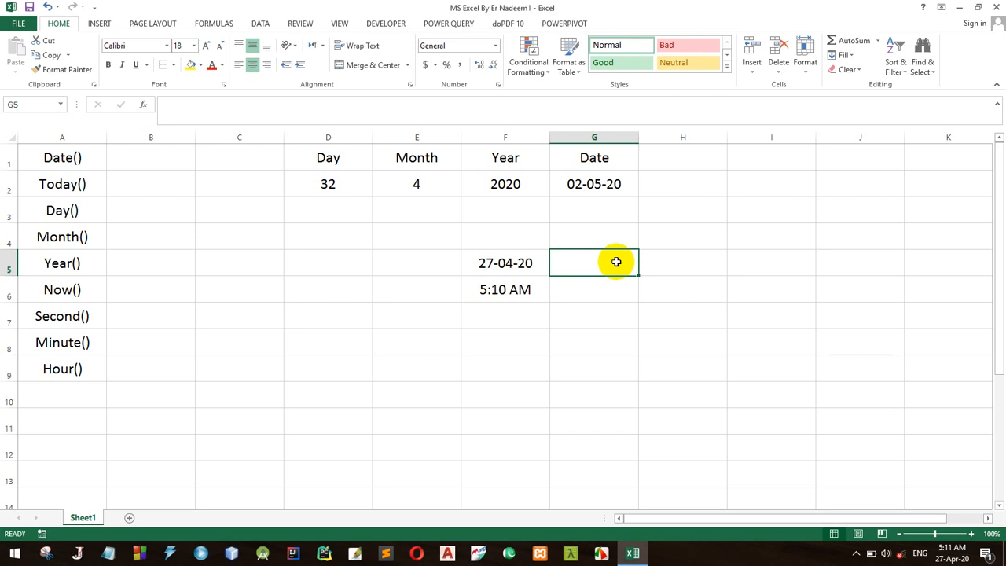
pyautogui.write('=')
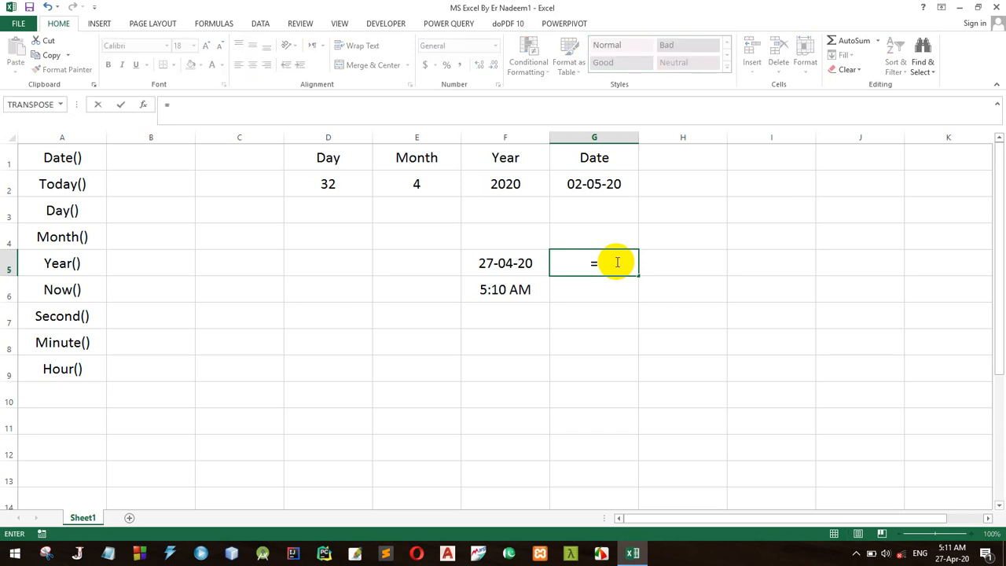
pyautogui.write('today')
pyautogui.press('Tab')
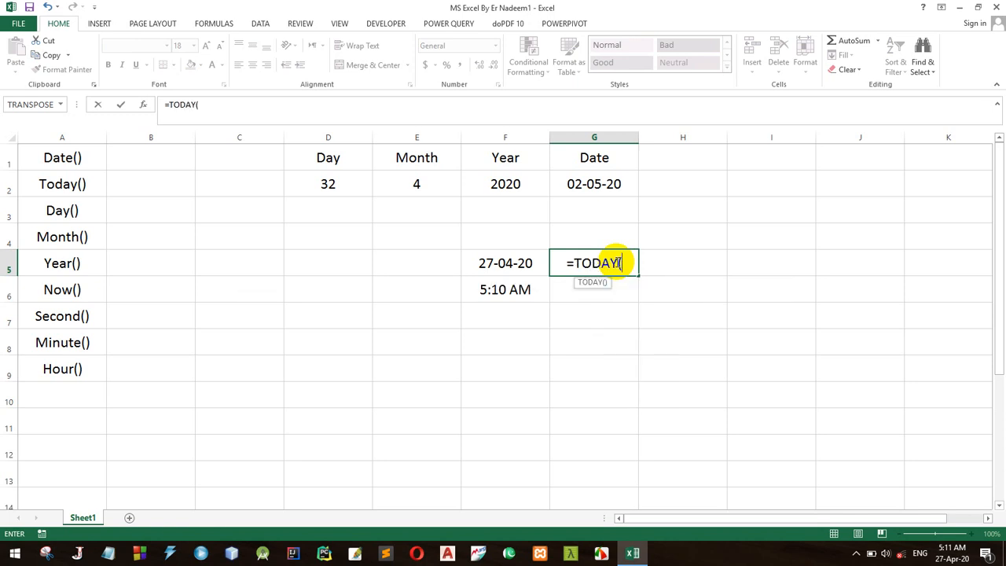
pyautogui.write(')')
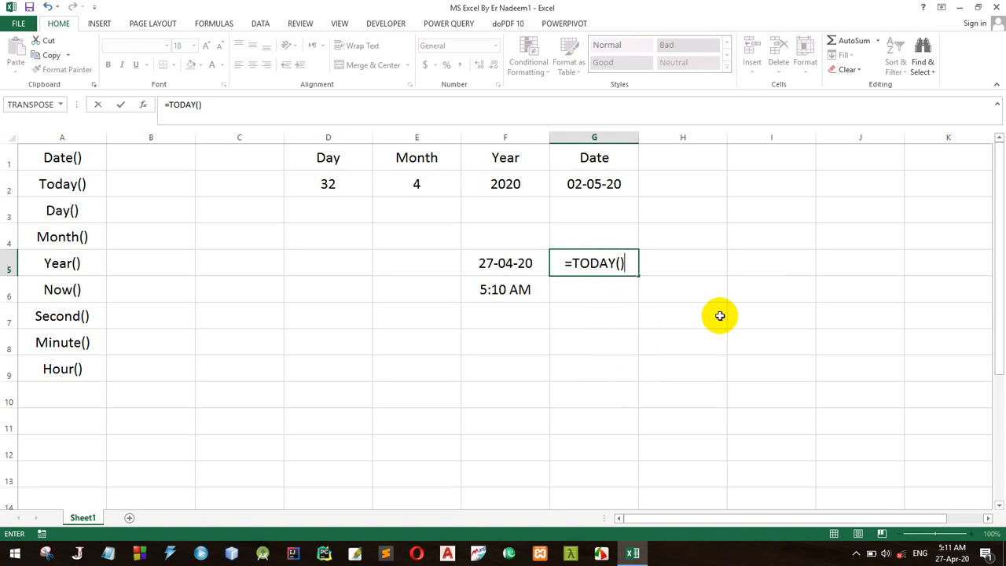
pyautogui.press('Return')
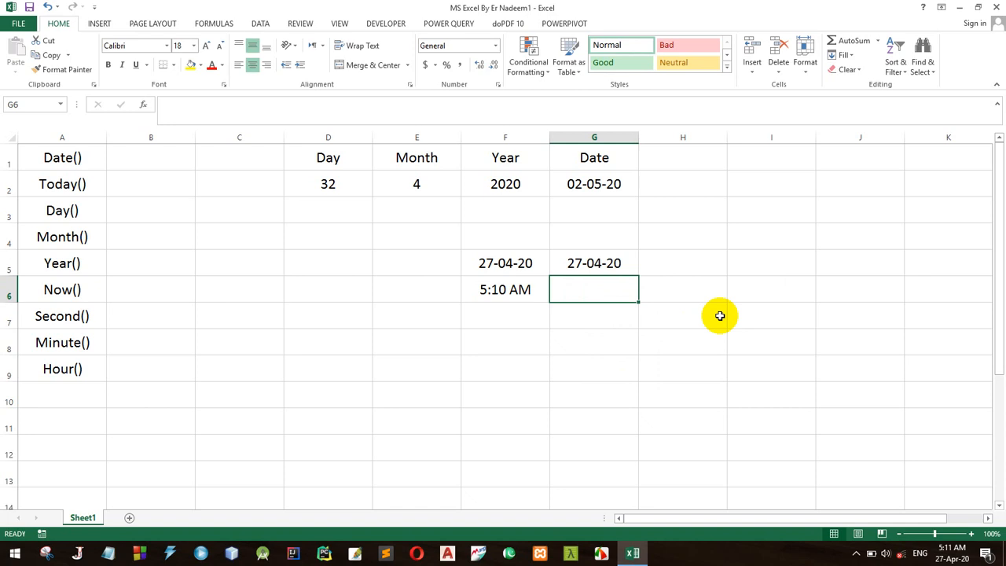
pyautogui.click(954, 552)
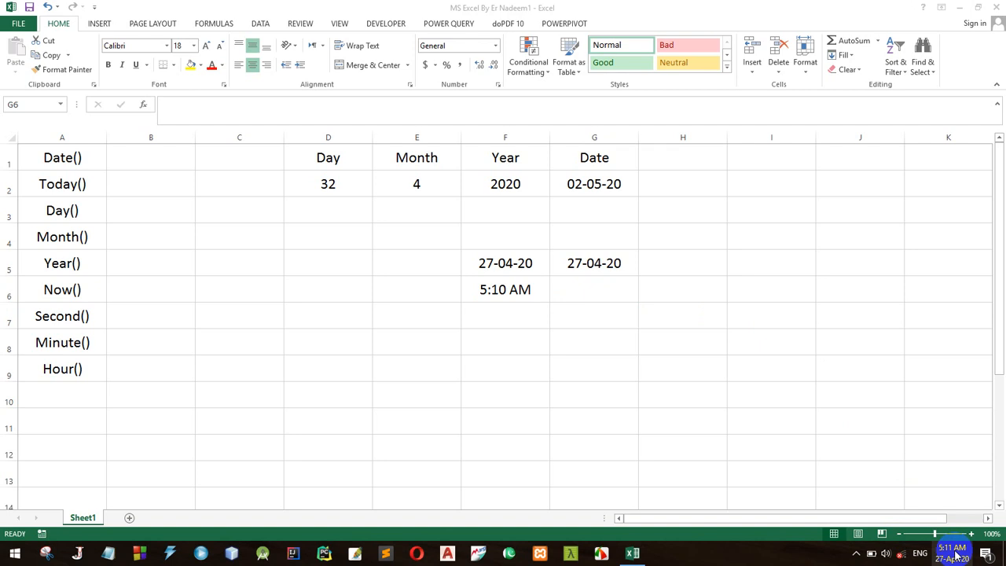
pyautogui.click(645, 363)
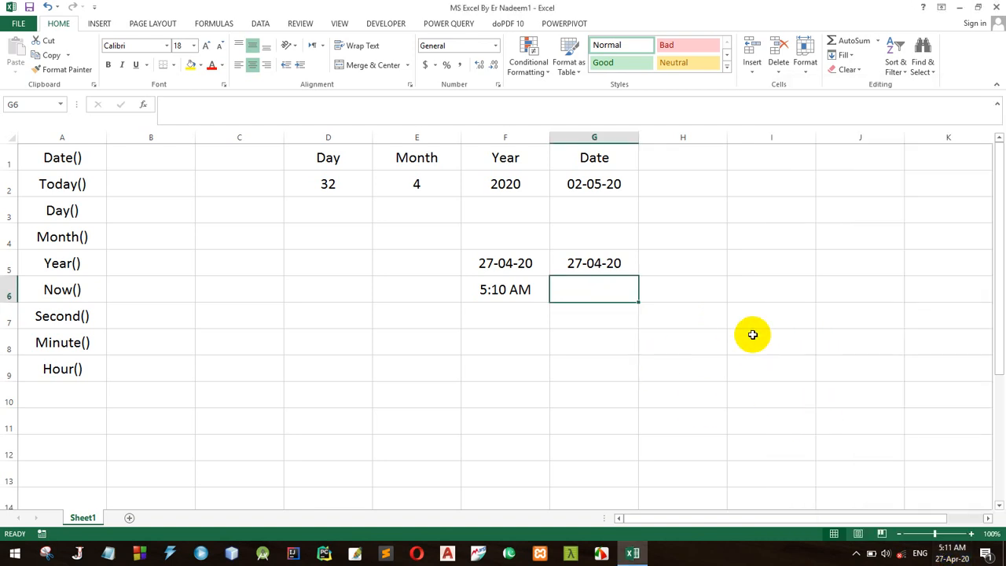
pyautogui.click(601, 264)
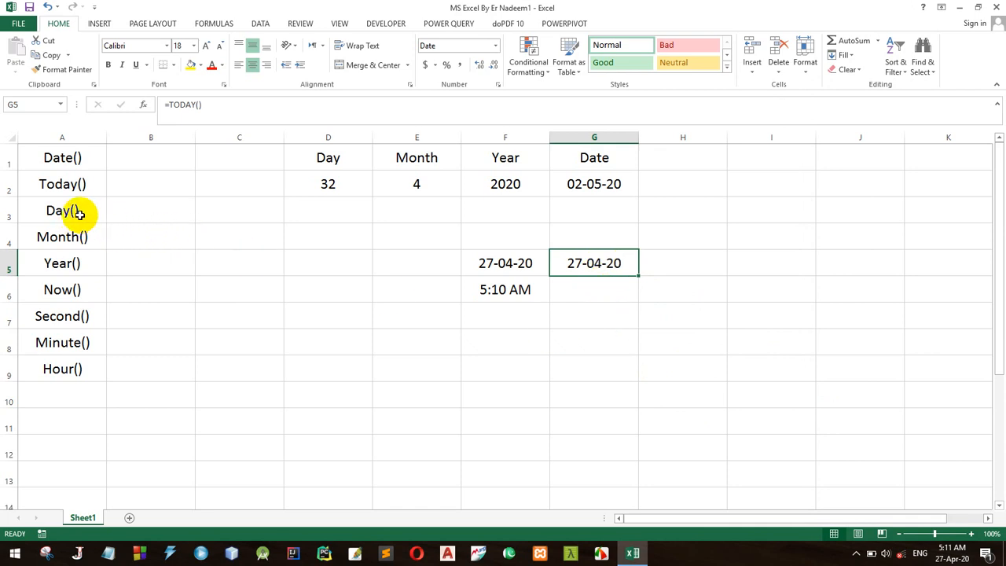
pyautogui.moveTo(68, 210); pyautogui.dragTo(70, 265)
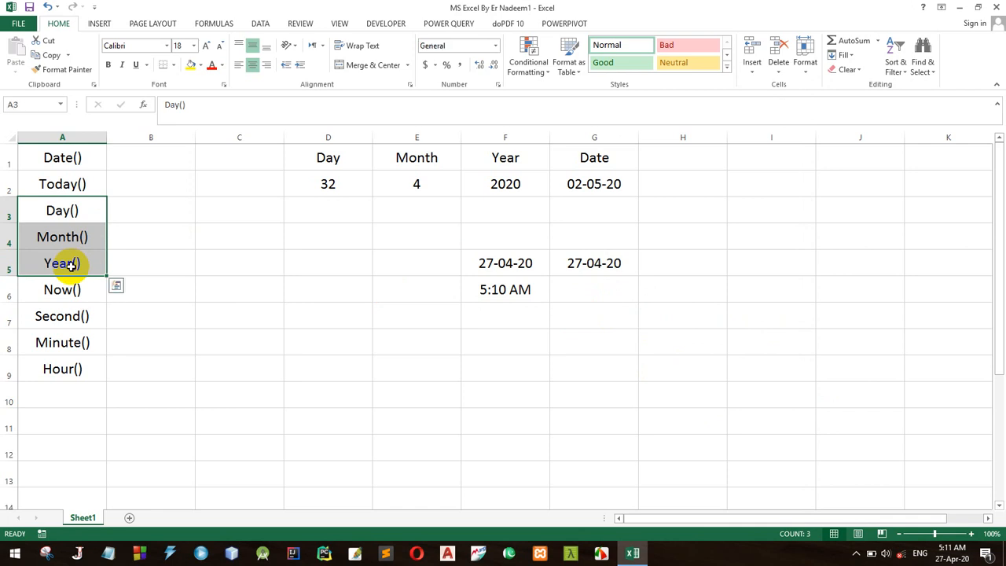
pyautogui.click(109, 226)
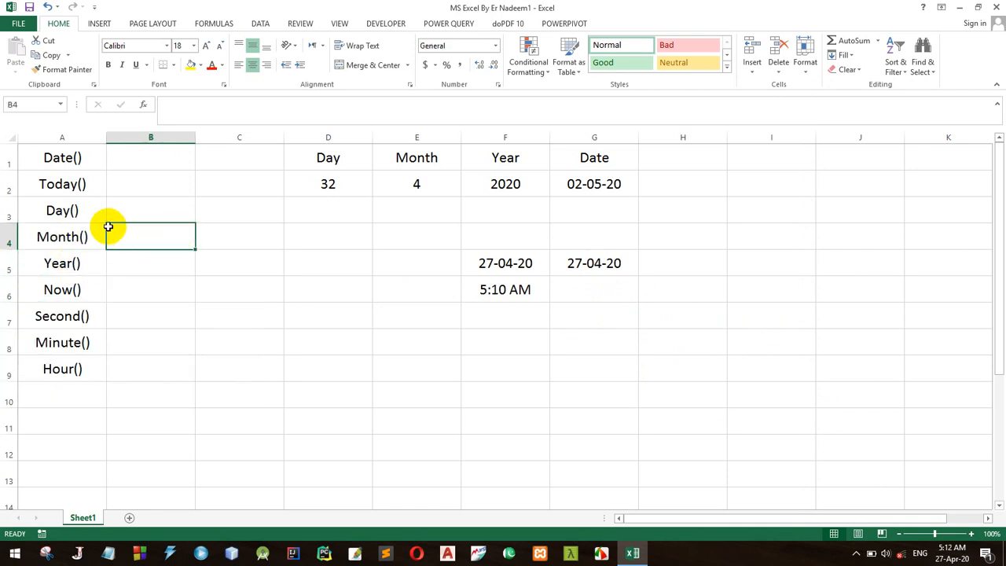
pyautogui.click(70, 212)
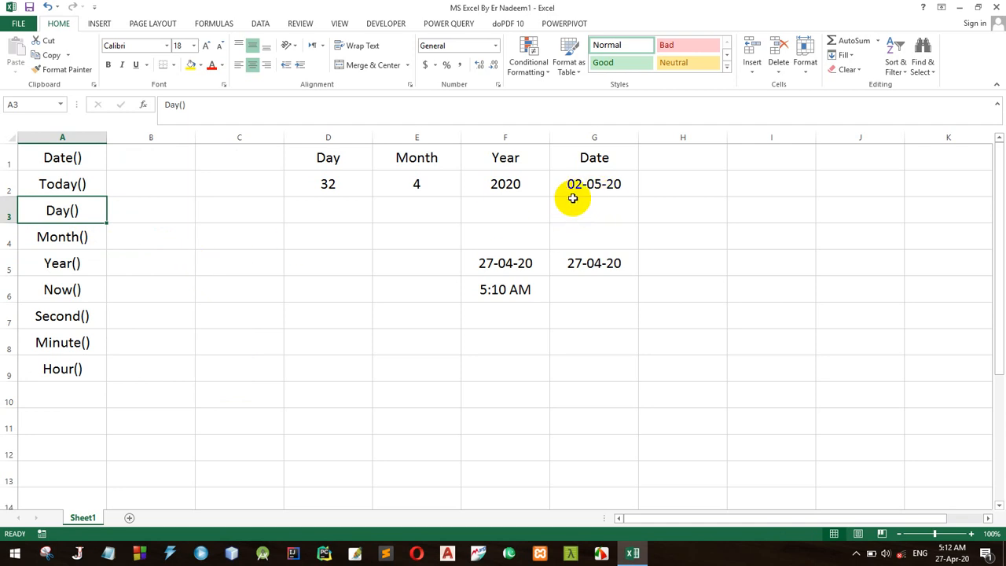
pyautogui.click(612, 184)
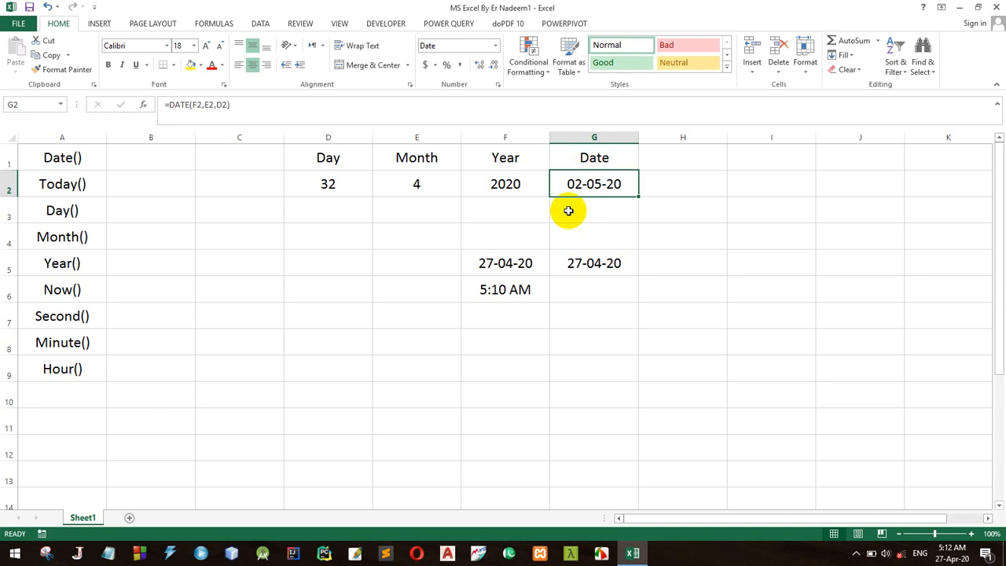
# - Extract the day of the date in G2 into cell H3 with the formula =DAY(G2)
pyautogui.click(693, 217)
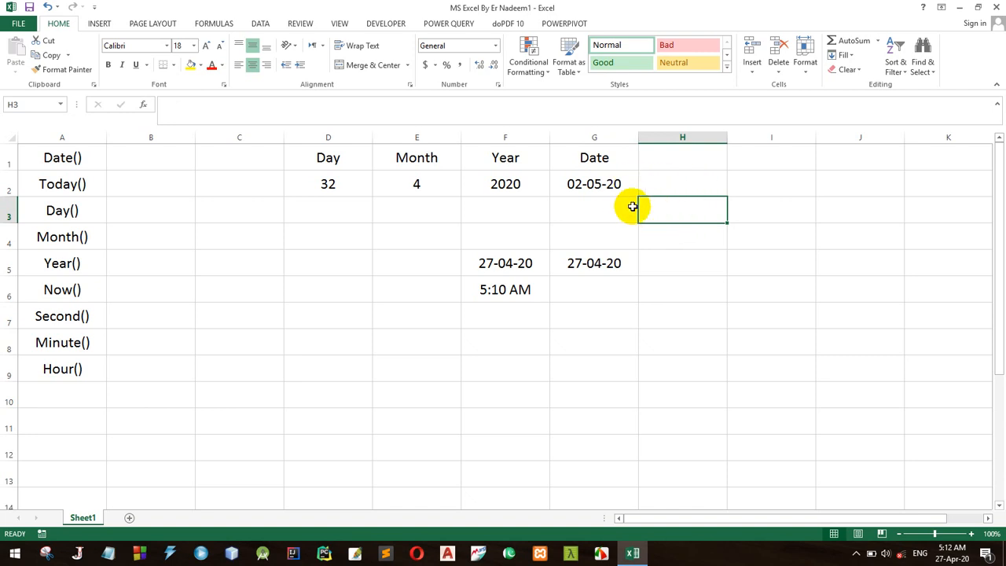
pyautogui.write('=day')
pyautogui.press('Tab')
pyautogui.click(595, 186)
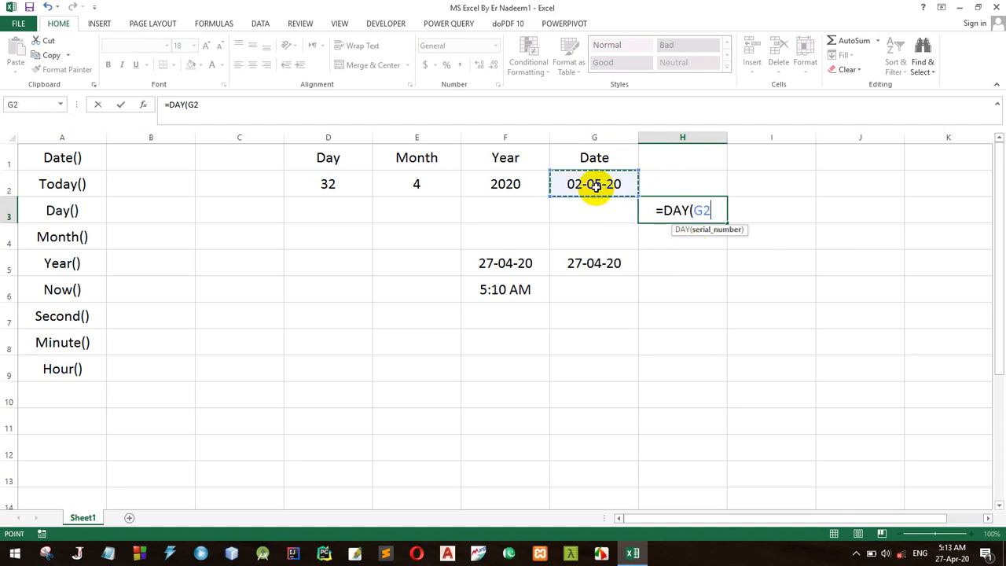
pyautogui.press('Return')
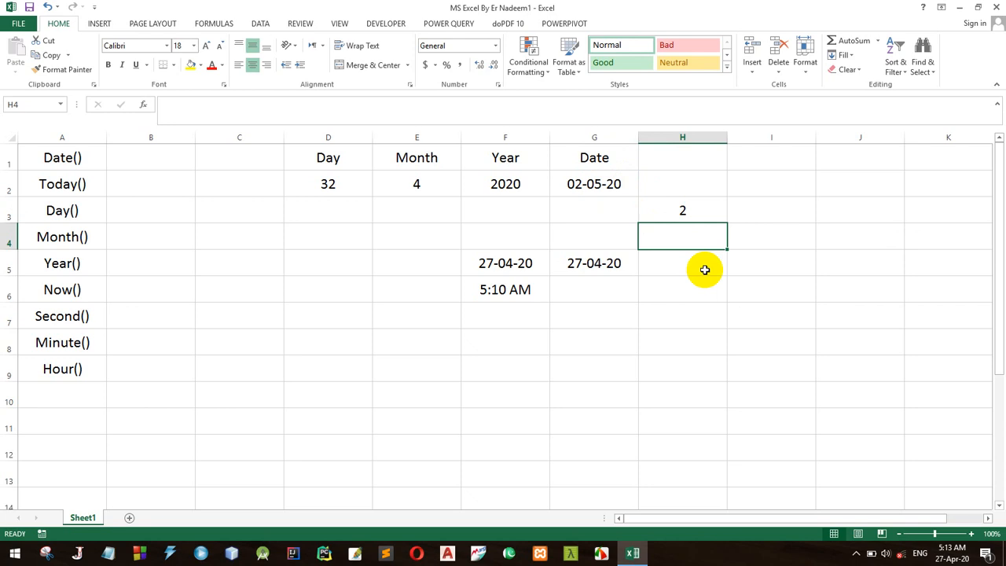
# - Extract the month of the date in G2 into cell H4 with the formula =MONTH(G2)
pyautogui.write('=MONTH(')
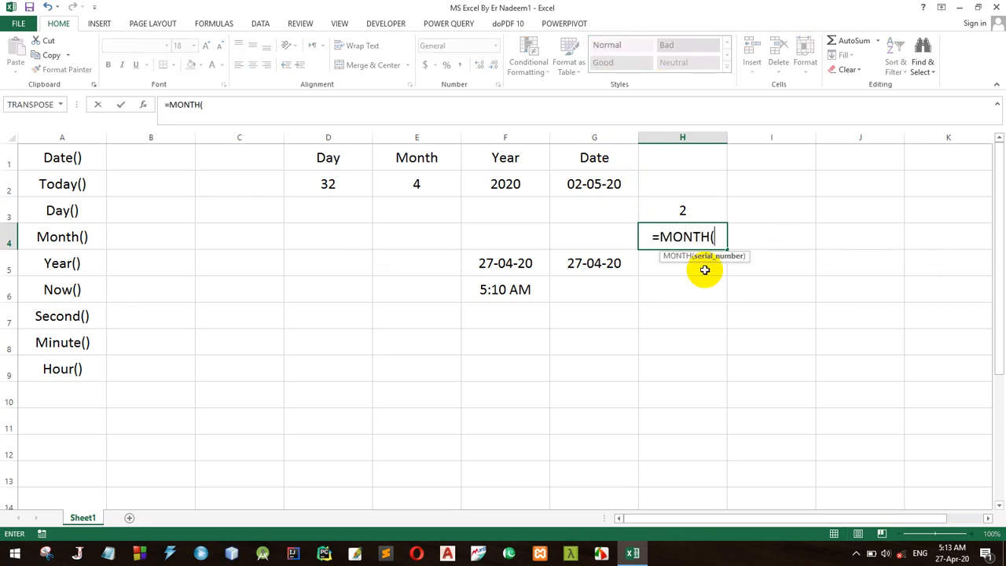
pyautogui.click(584, 183)
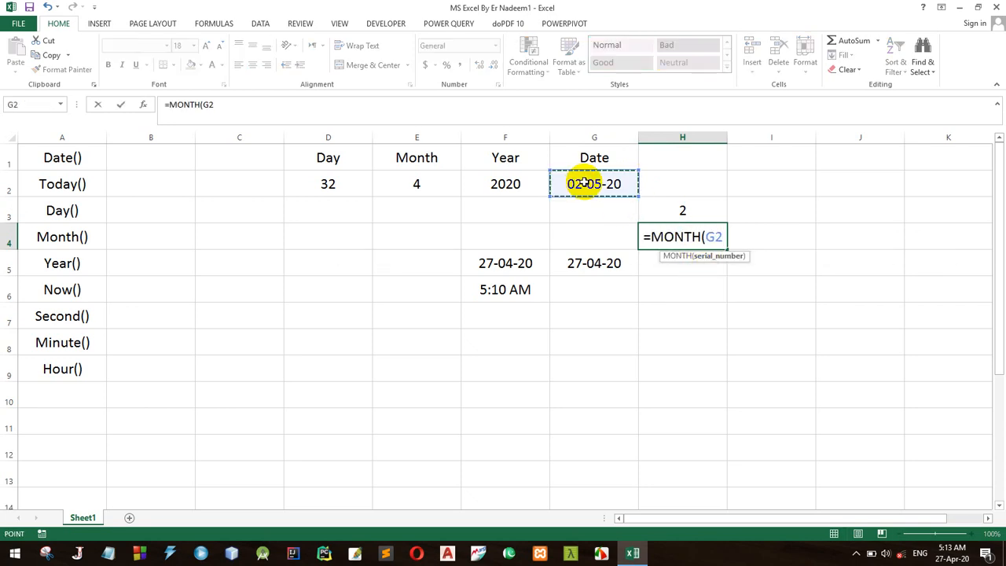
pyautogui.press('Return')
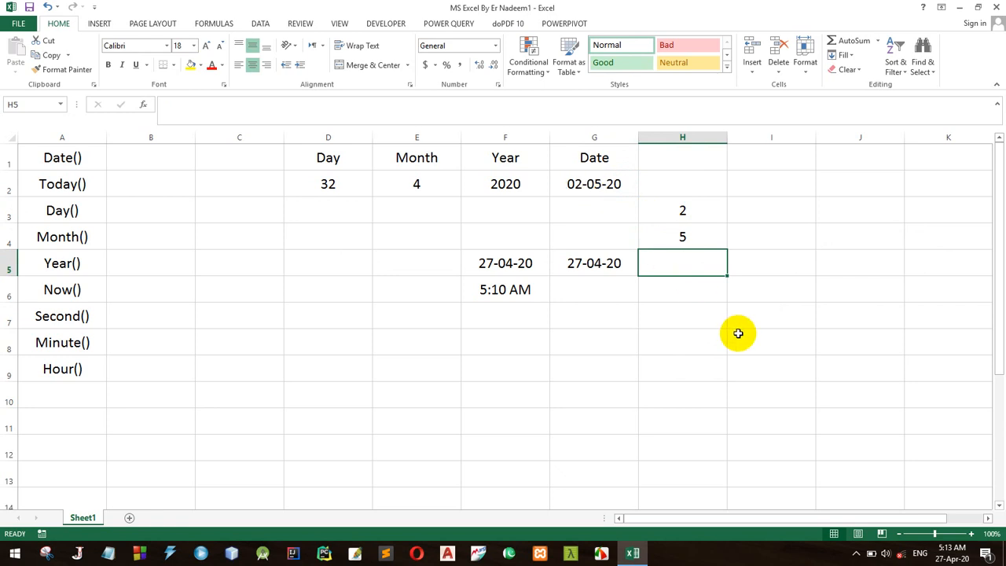
# - Extract the year of the date in G2 into cell H5 with the formula =YEAR(G2)
pyautogui.write('=')
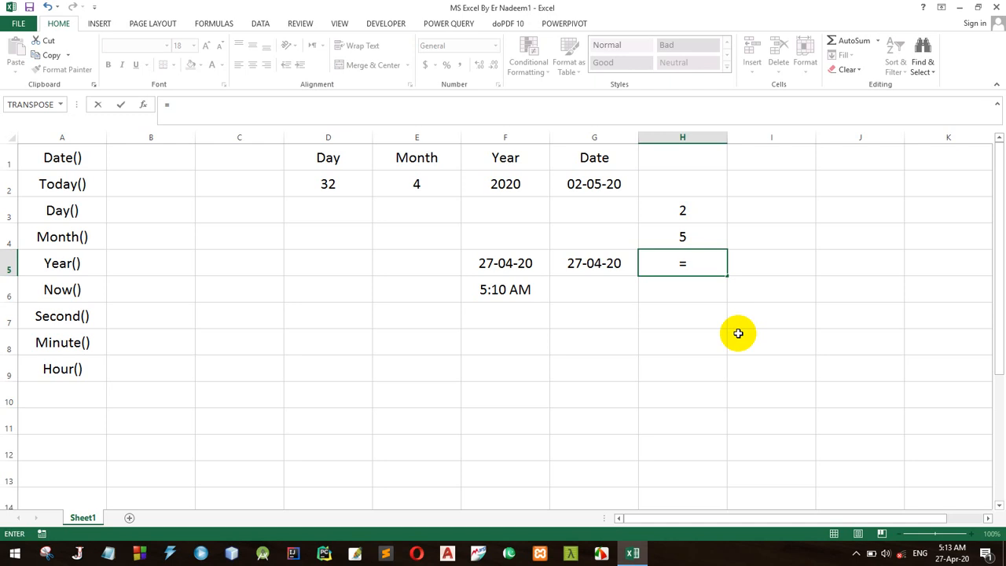
pyautogui.write('yea')
pyautogui.press('Tab')
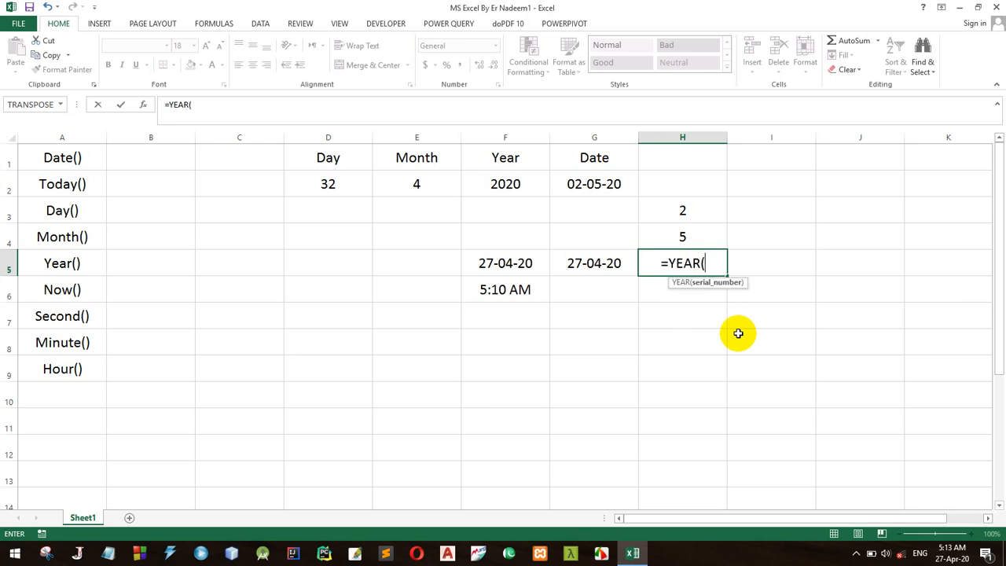
pyautogui.click(611, 183)
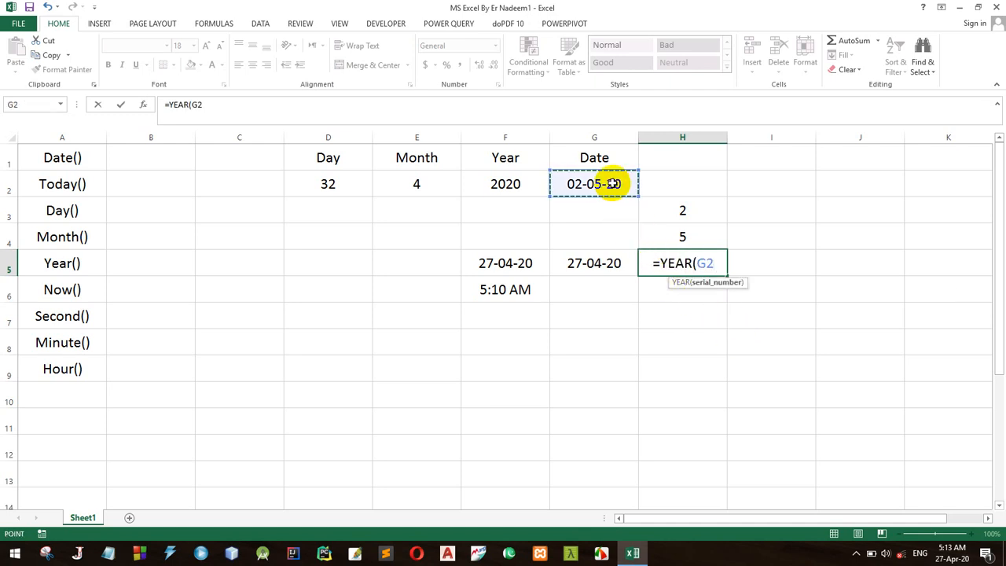
pyautogui.press('Return')
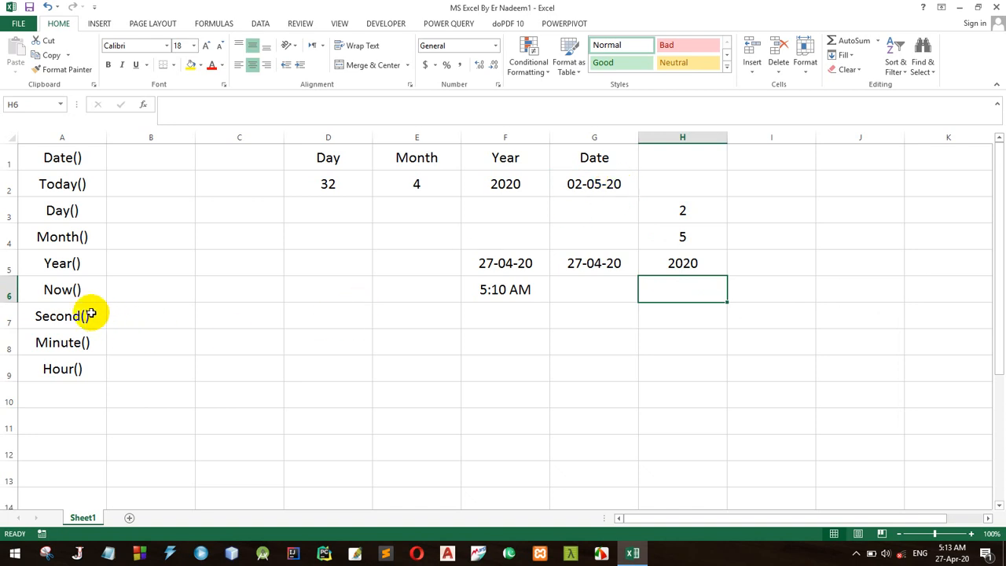
# - Move the Now(), Second(), Minute() and Hour() labels from A6:A9 to B2:B5
pyautogui.moveTo(58, 287); pyautogui.dragTo(63, 370)
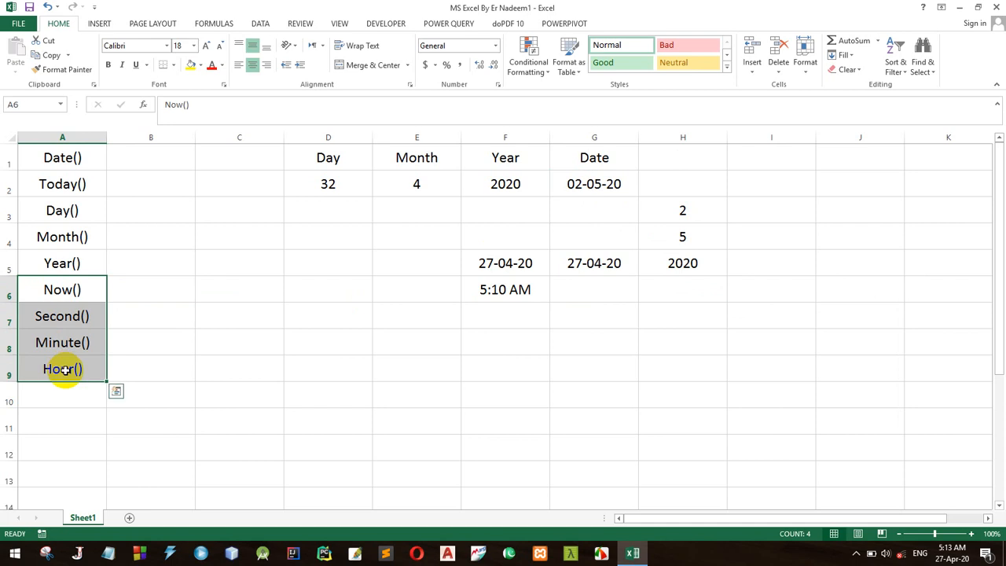
pyautogui.hotkey('ctrl', 'c')
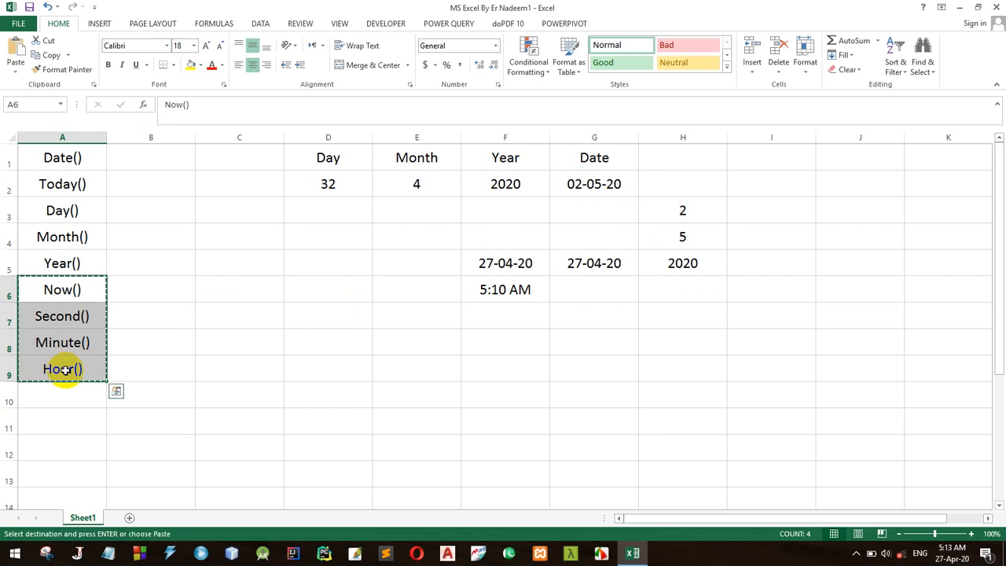
pyautogui.click(143, 185)
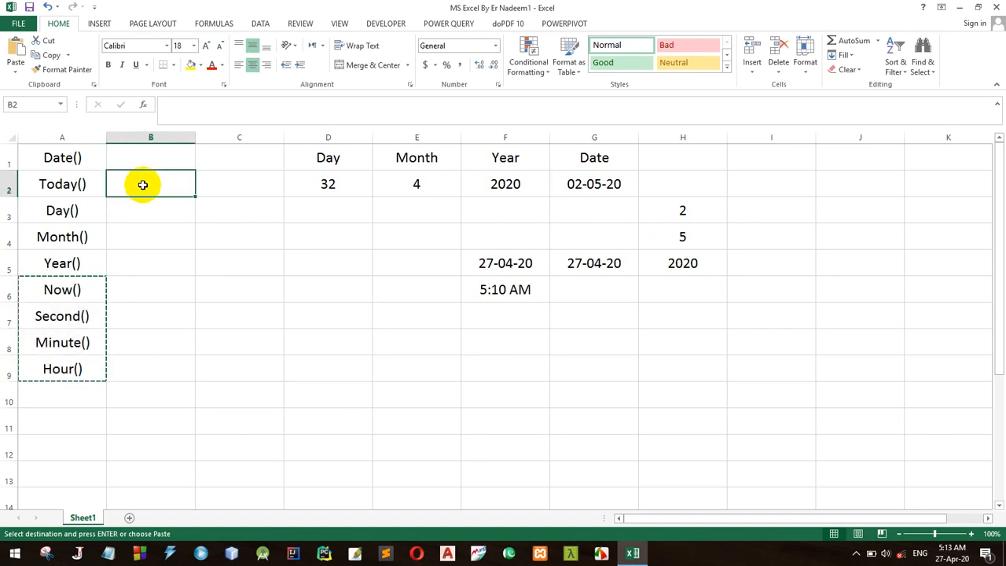
pyautogui.hotkey('ctrl', 'v')
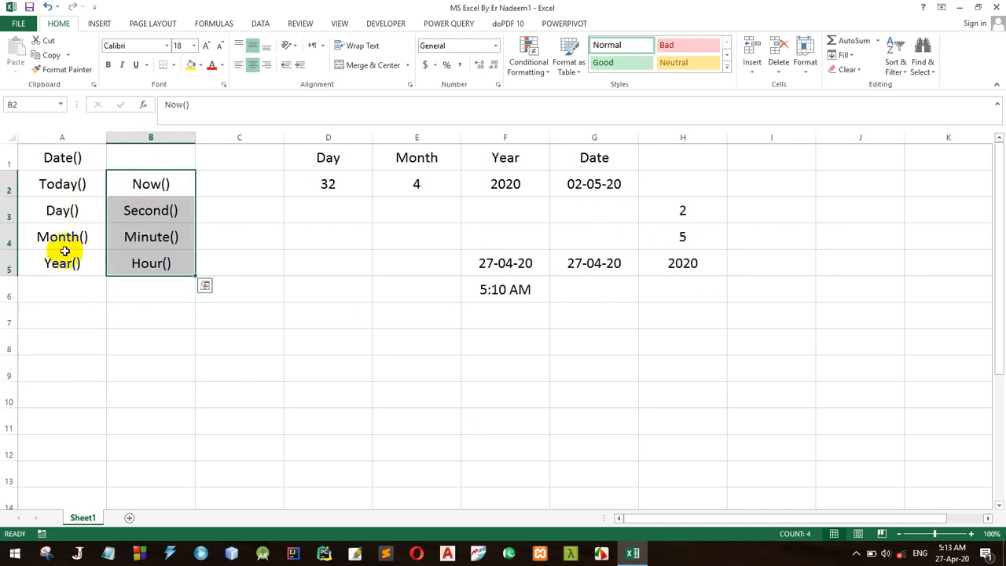
pyautogui.click(147, 320)
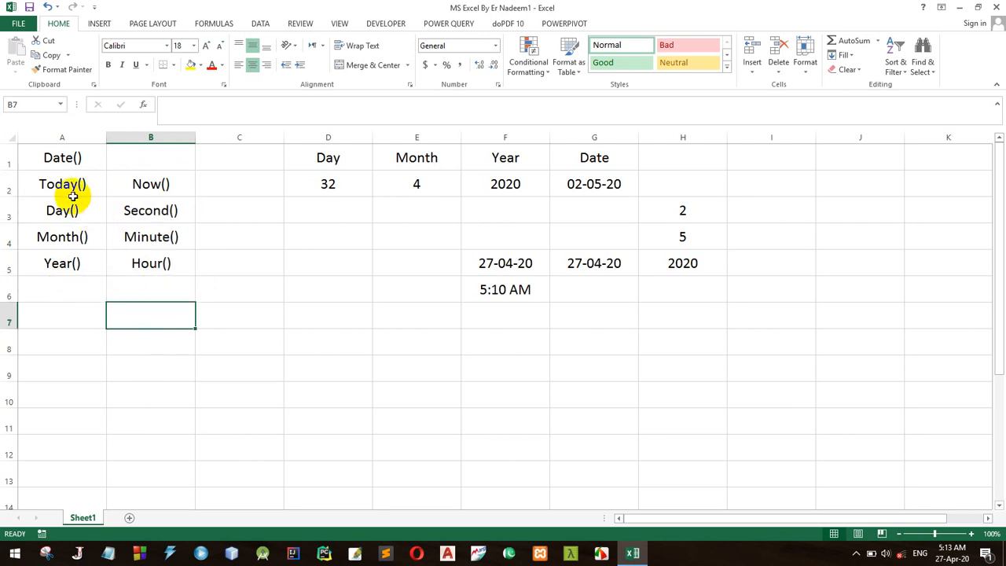
pyautogui.moveTo(63, 184); pyautogui.dragTo(61, 262)
pyautogui.moveTo(431, 182); pyautogui.dragTo(503, 183)
pyautogui.moveTo(150, 179); pyautogui.dragTo(150, 267)
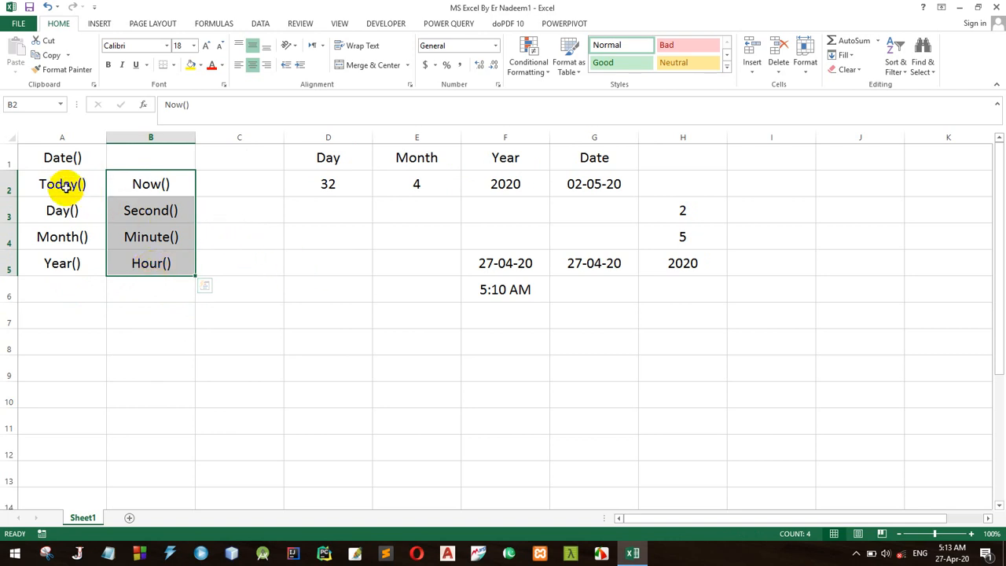
pyautogui.click(62, 184)
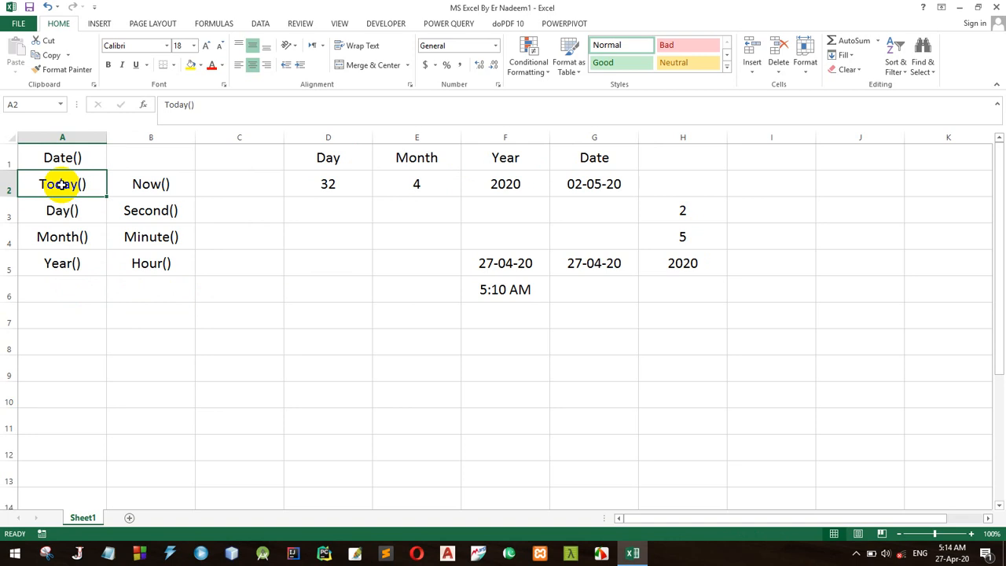
pyautogui.click(157, 188)
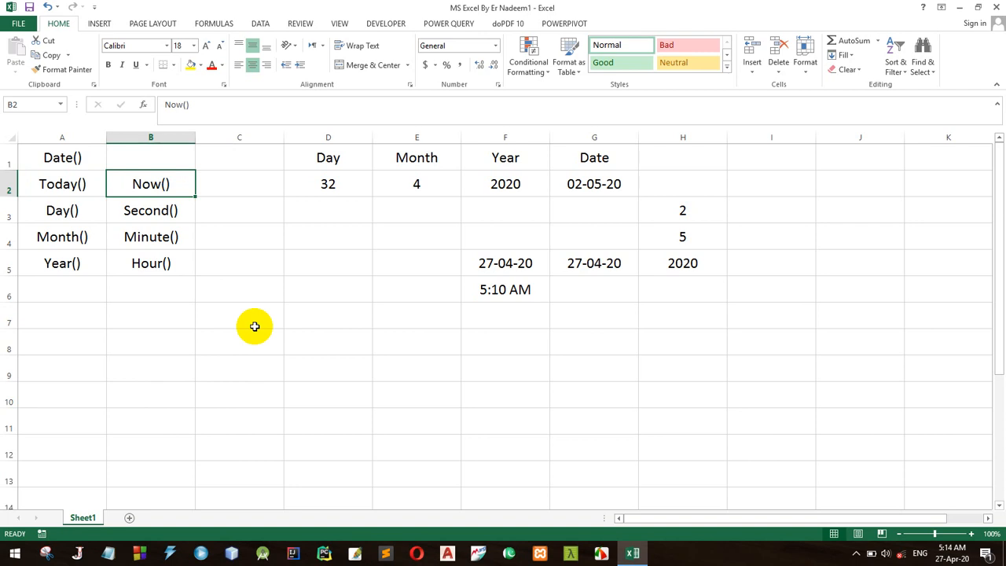
# - Insert the current date and time into cell D8 with the formula =NOW()
pyautogui.click(315, 338)
pyautogui.write('=')
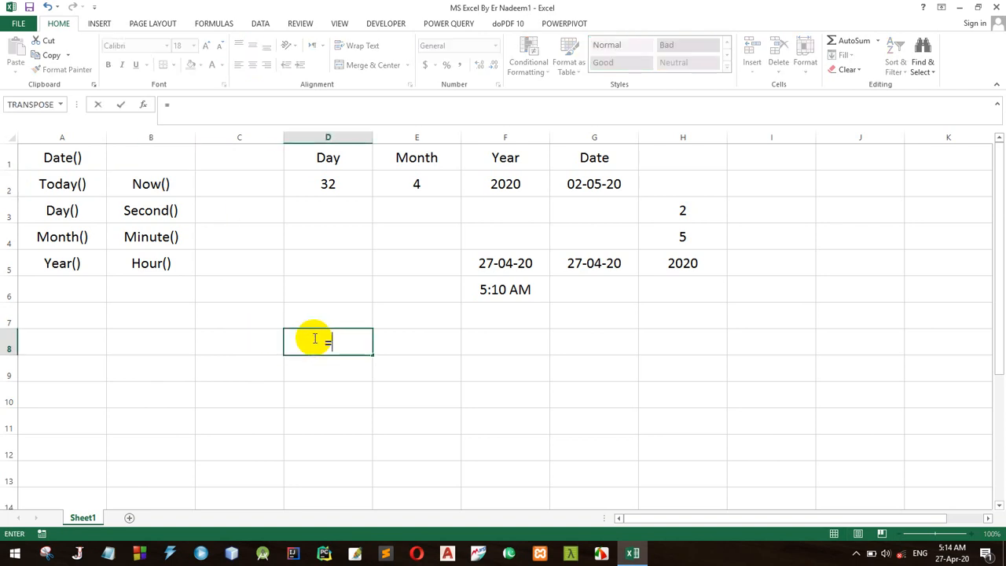
pyautogui.write('now')
pyautogui.press('Tab')
pyautogui.write(')')
pyautogui.press('Return')
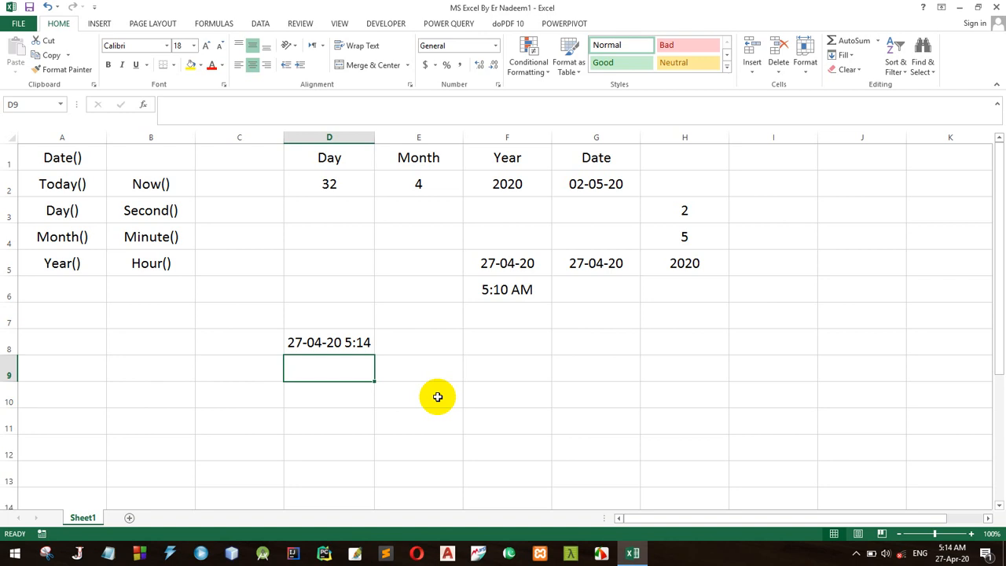
# - Extract the seconds of the date and time in D8 into cell E9 with the formula =SECOND(D8)
pyautogui.click(428, 373)
pyautogui.write('=')
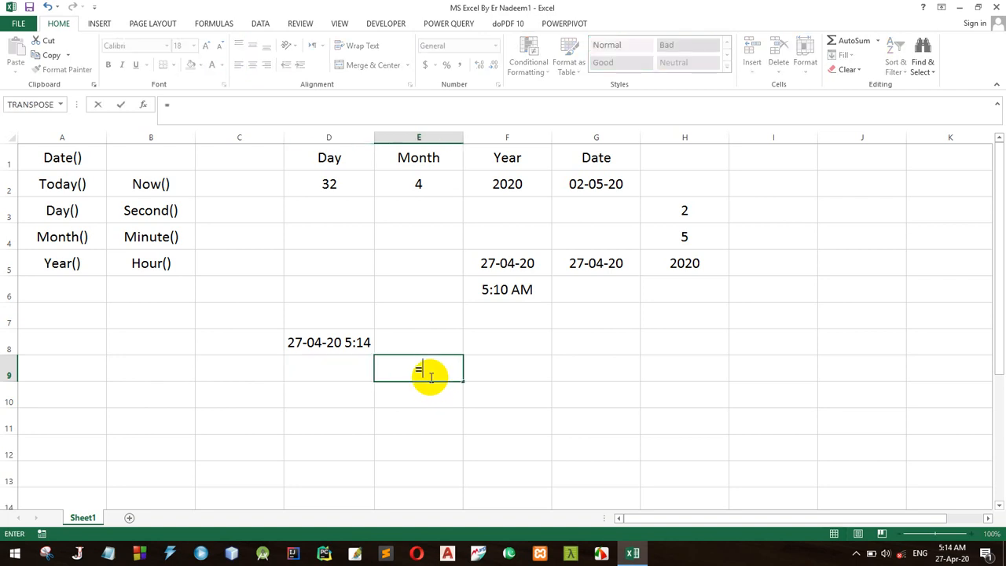
pyautogui.write('secon')
pyautogui.press('Tab')
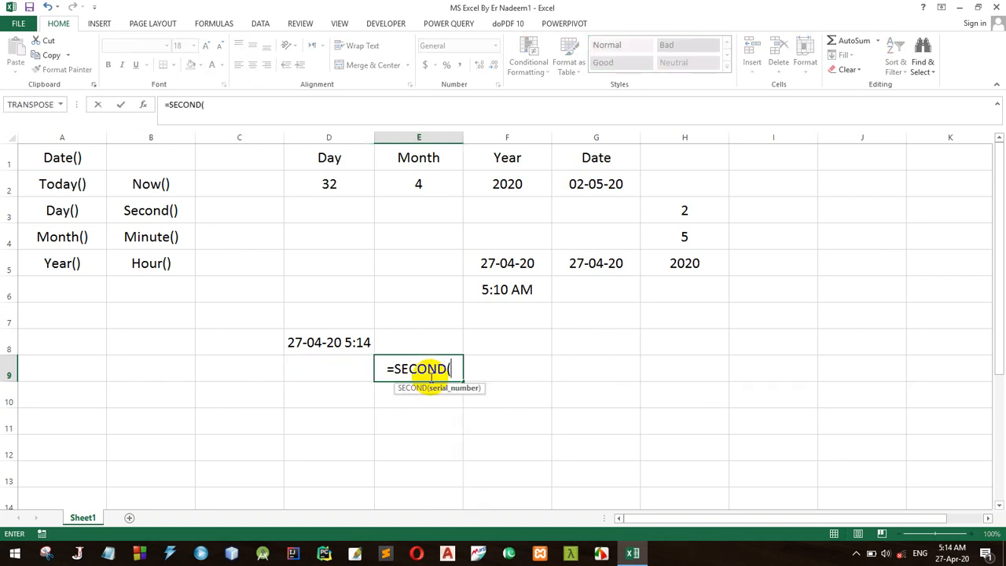
pyautogui.click(338, 341)
pyautogui.write(')')
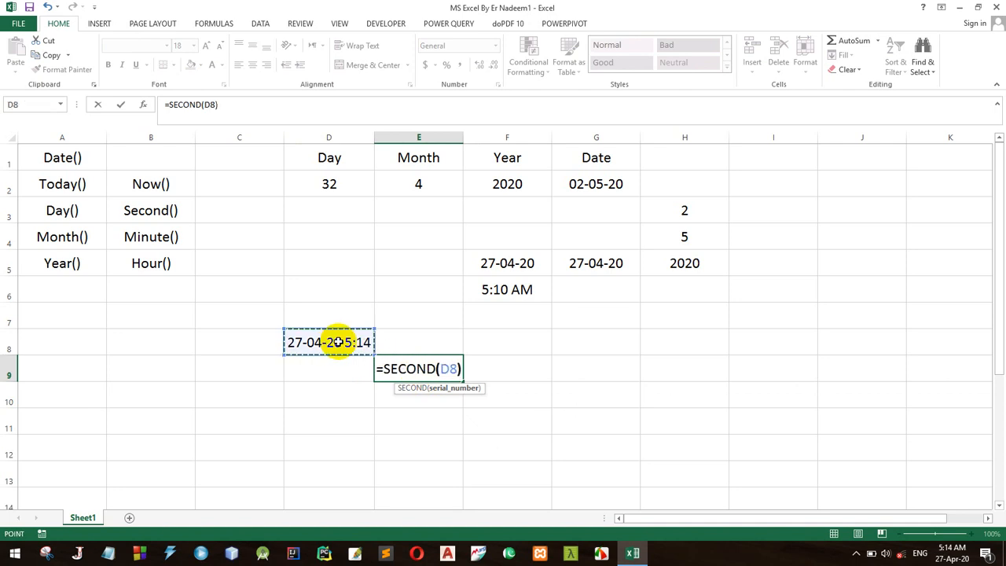
pyautogui.press('Return')
# - Extract the minutes of the date and time in D8 into cell E10 with the formula =MINUTE(D8)
pyautogui.write('=')
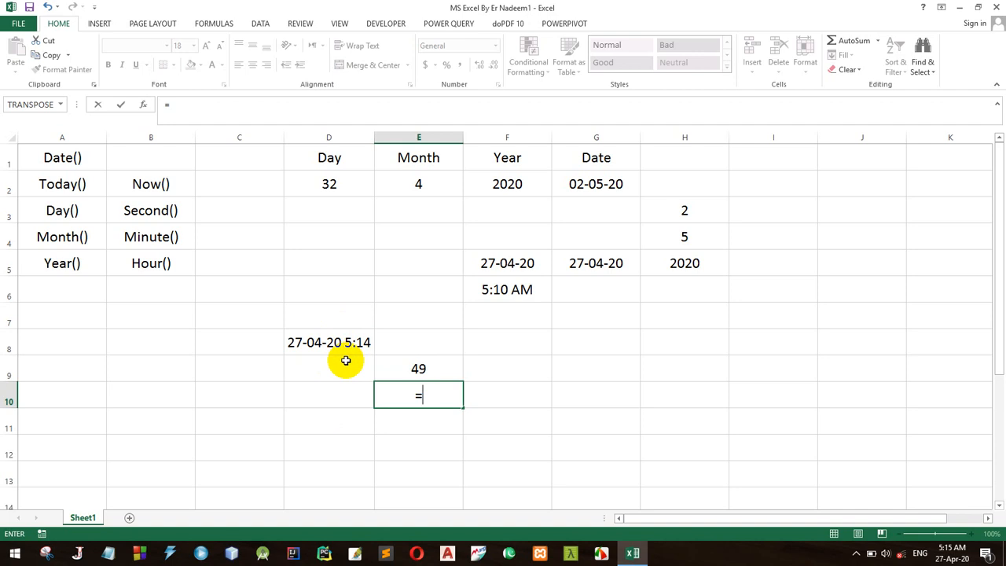
pyautogui.write('min')
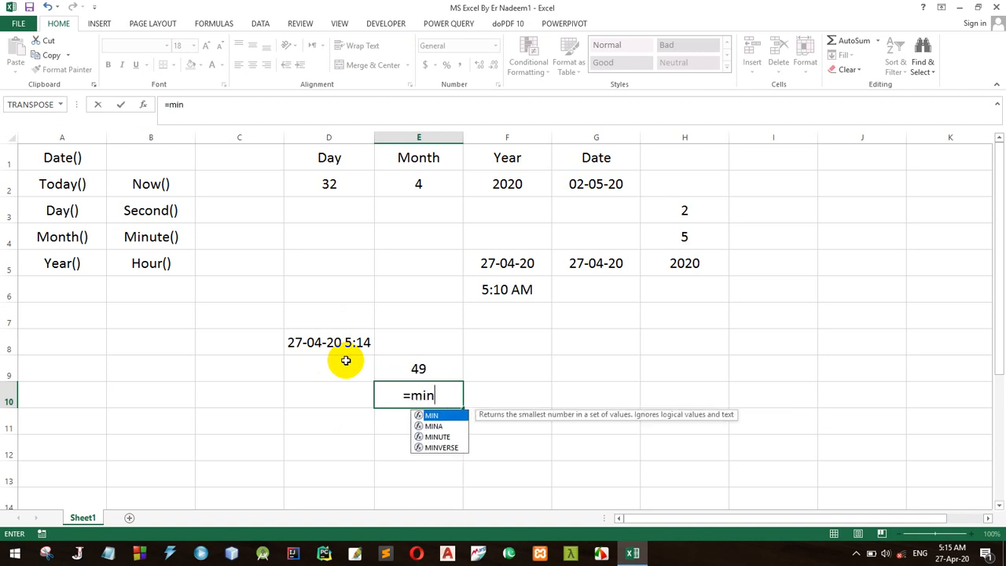
pyautogui.write('u')
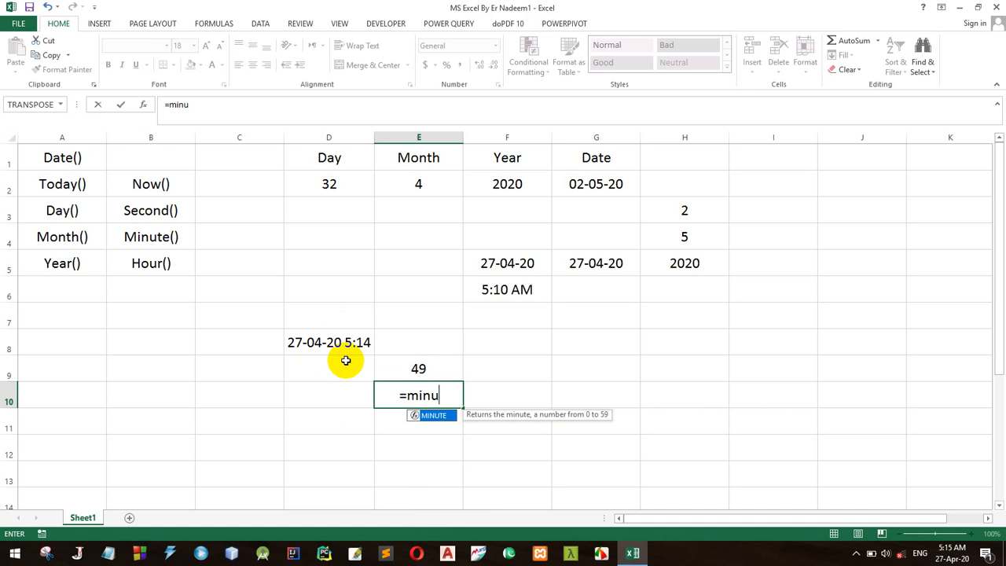
pyautogui.press('Tab')
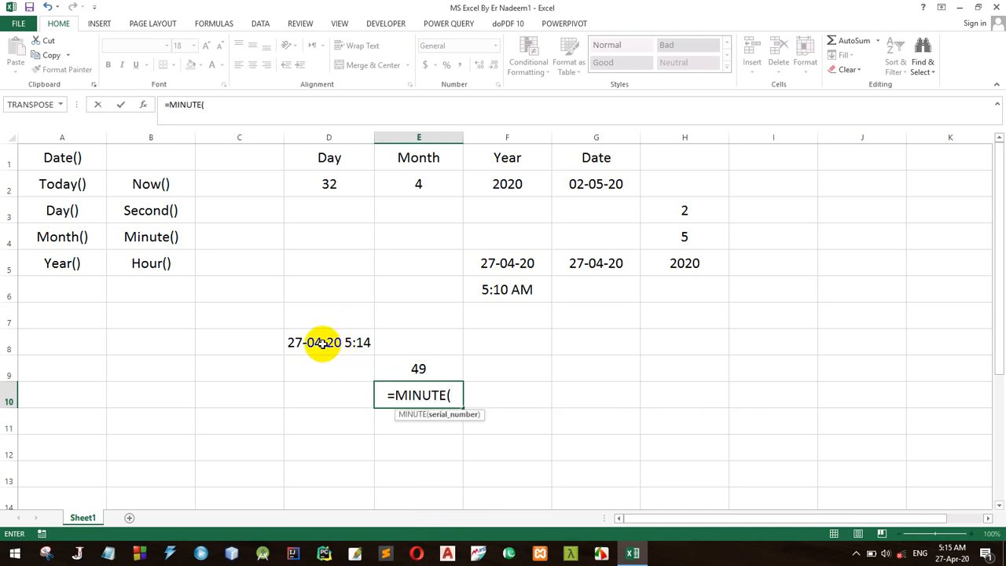
pyautogui.click(322, 343)
pyautogui.press('Return')
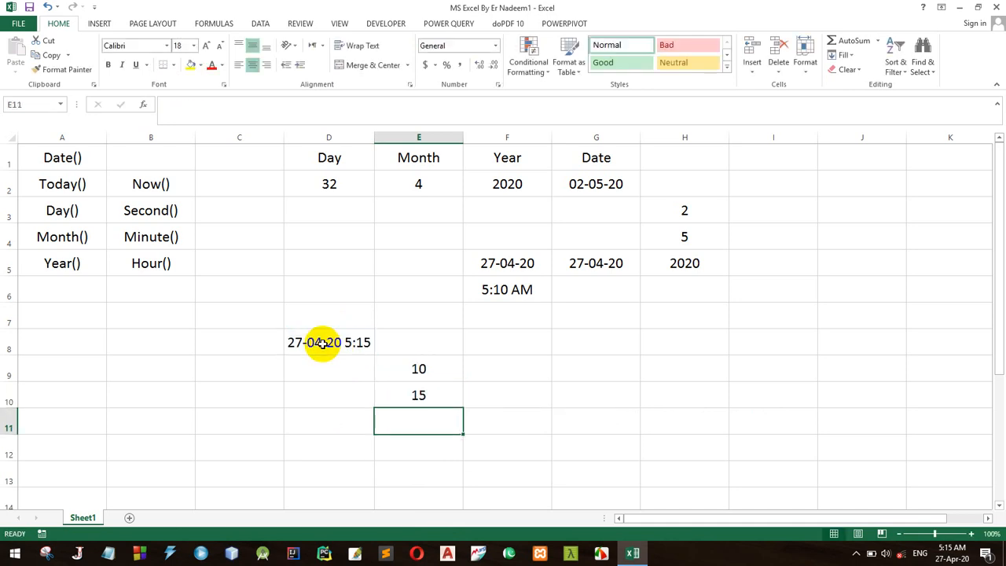
# - Extract the hour of the date and time in D8 into cell E11 with the formula =HOUR(D8)
pyautogui.write('=')
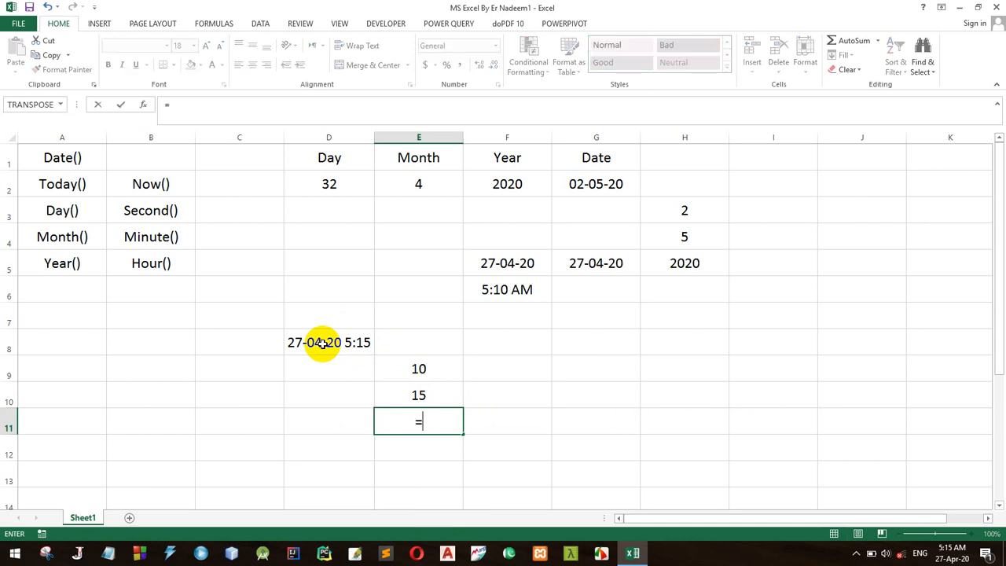
pyautogui.write('hou')
pyautogui.press('Tab')
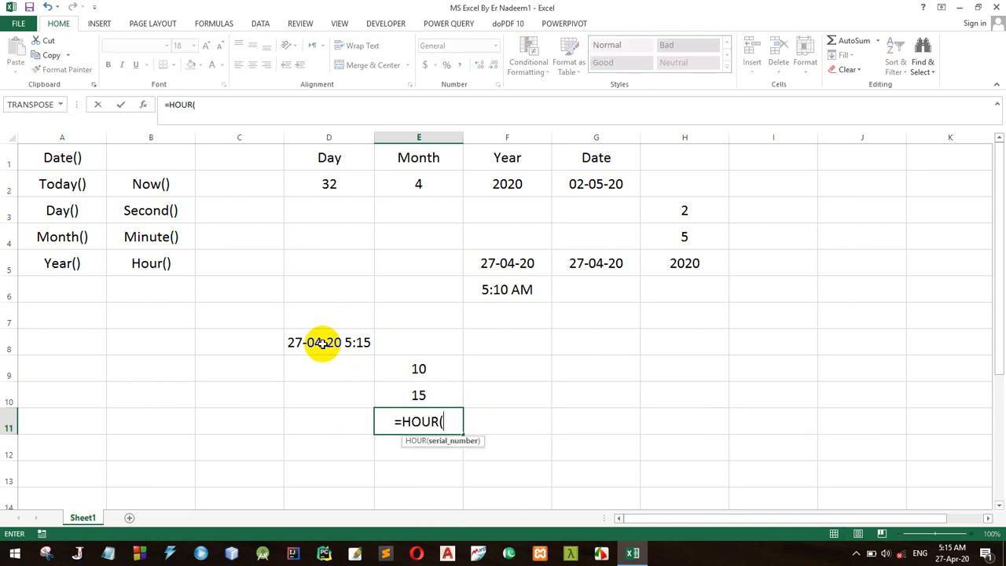
pyautogui.click(345, 353)
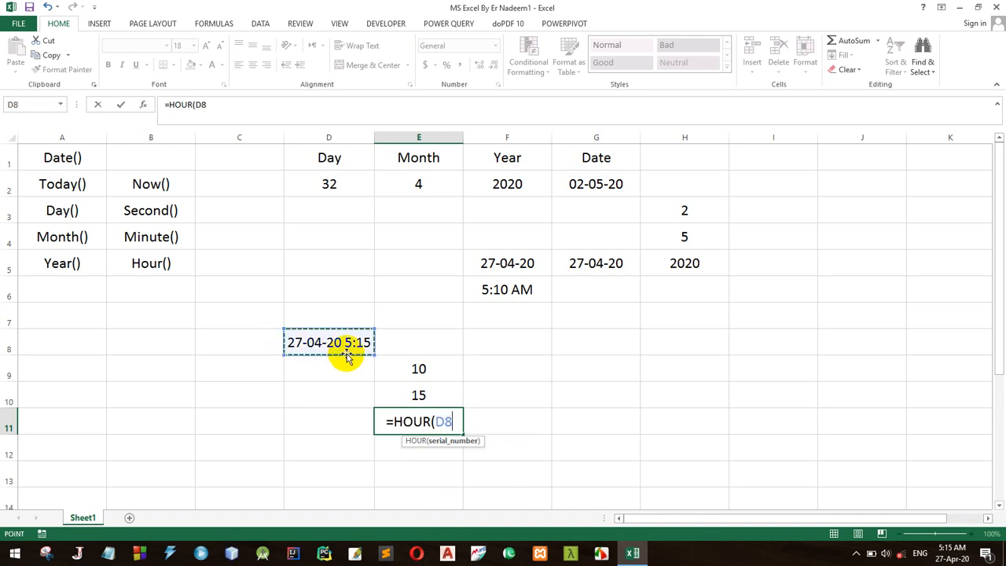
pyautogui.press('Return')
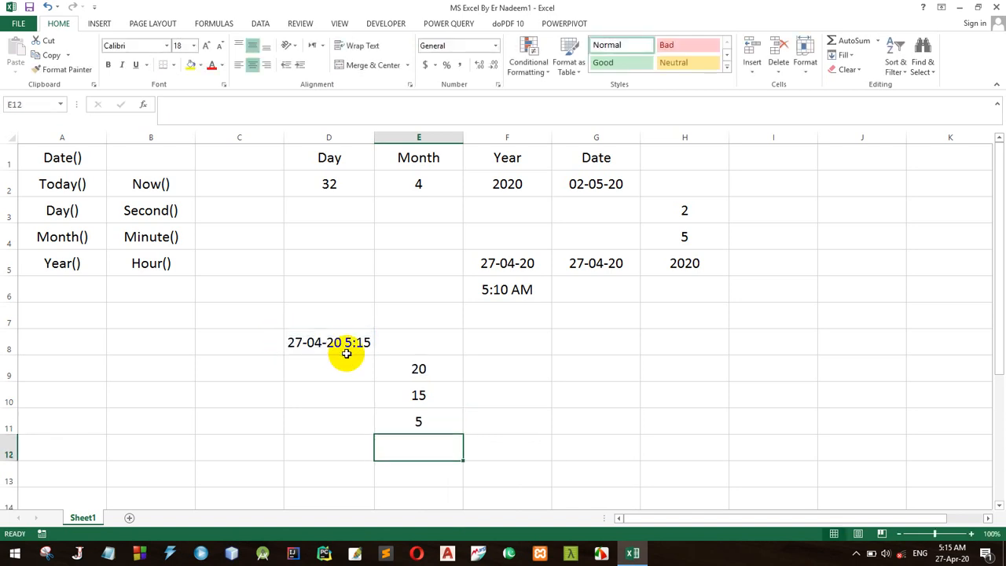
# - Recalculate the worksheet and inspect the formulas in cells E11 and G2 without changing them
pyautogui.press('F9')
pyautogui.doubleClick(432, 421)
pyautogui.click(432, 422)
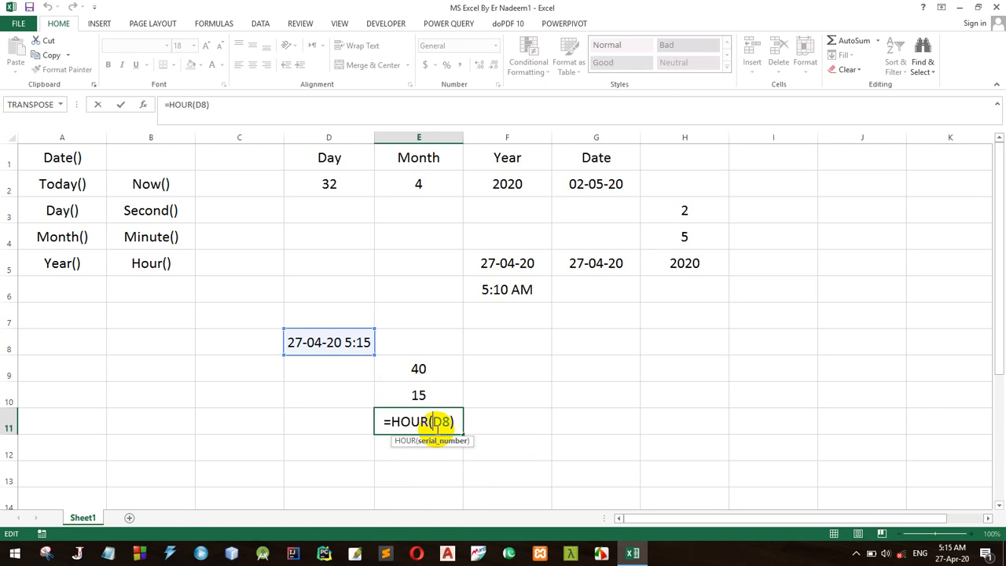
pyautogui.press('Return')
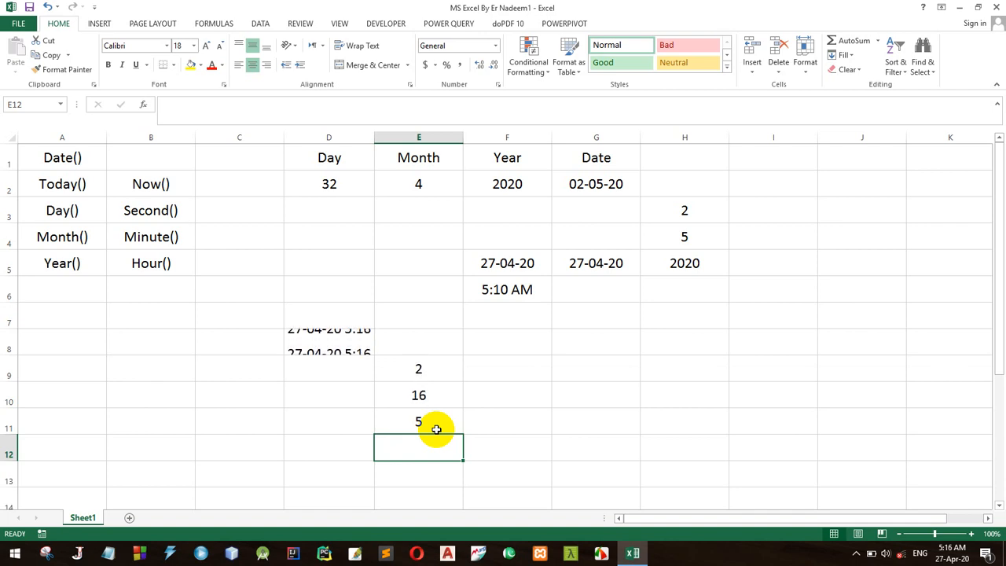
pyautogui.doubleClick(602, 184)
pyautogui.press('Return')
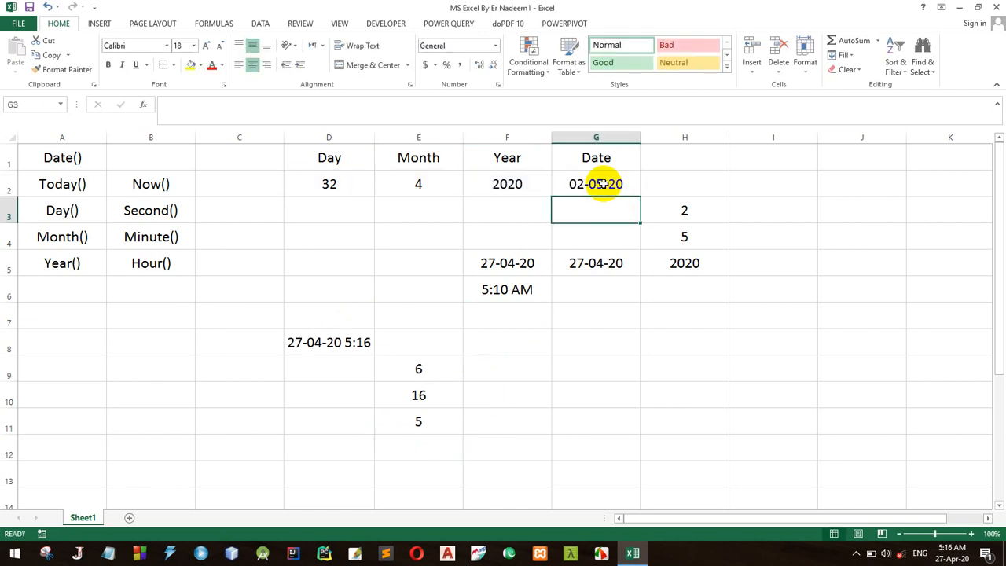